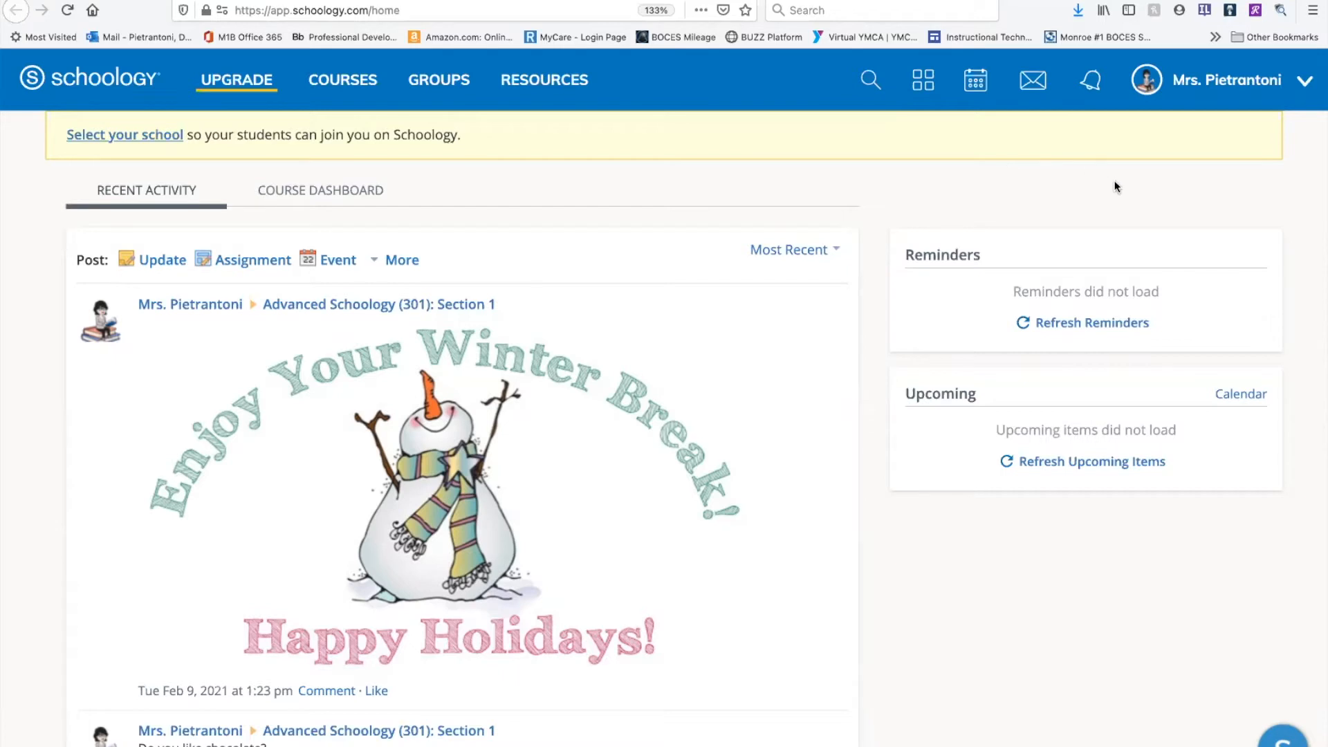
Open your profile page and review the profile picture options and the Updates section, returning to the profile info.
left_click(1305, 82)
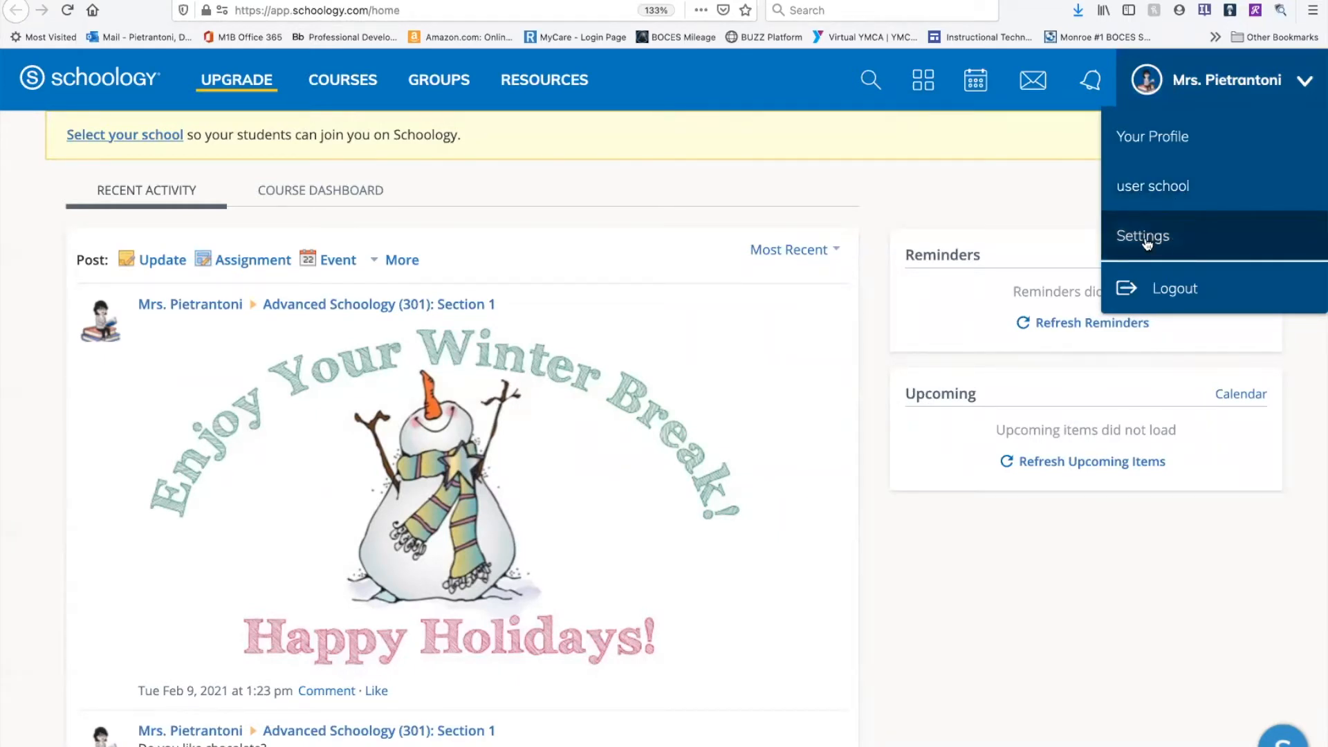
left_click(1173, 149)
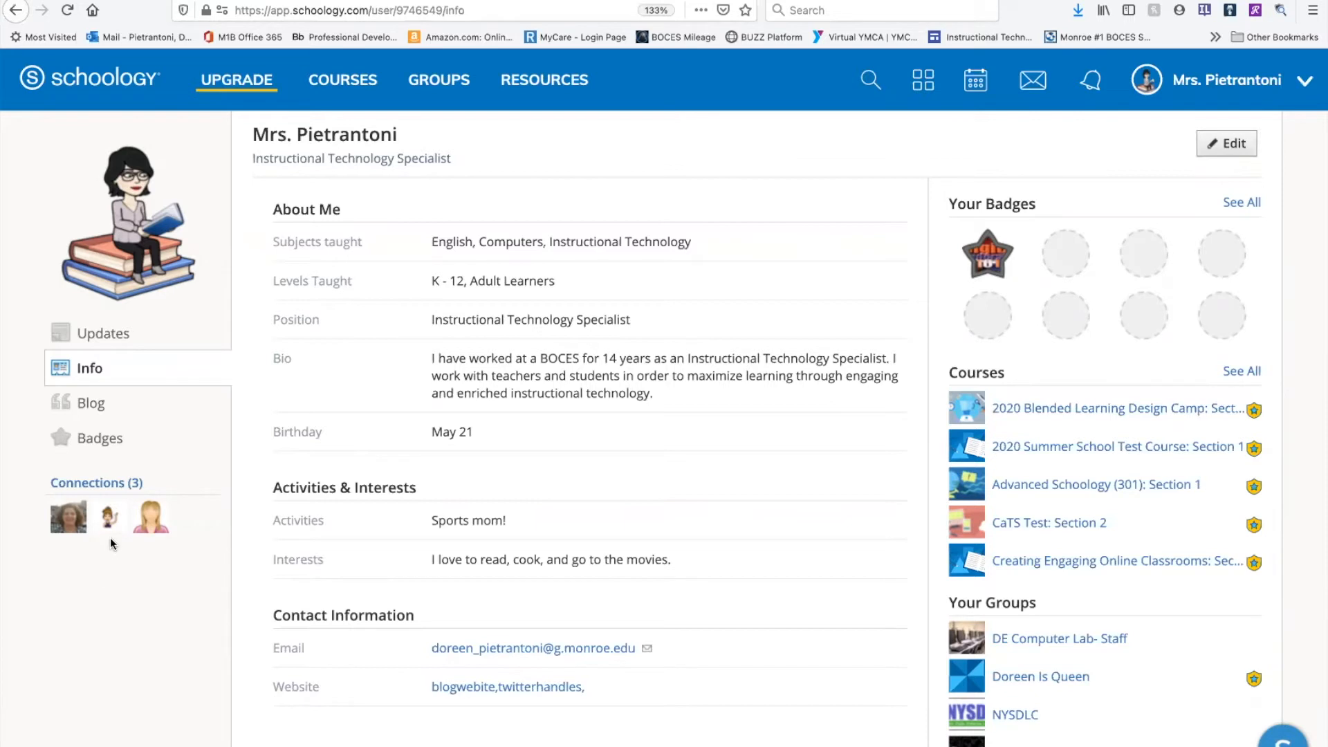
mouse_move(152, 268)
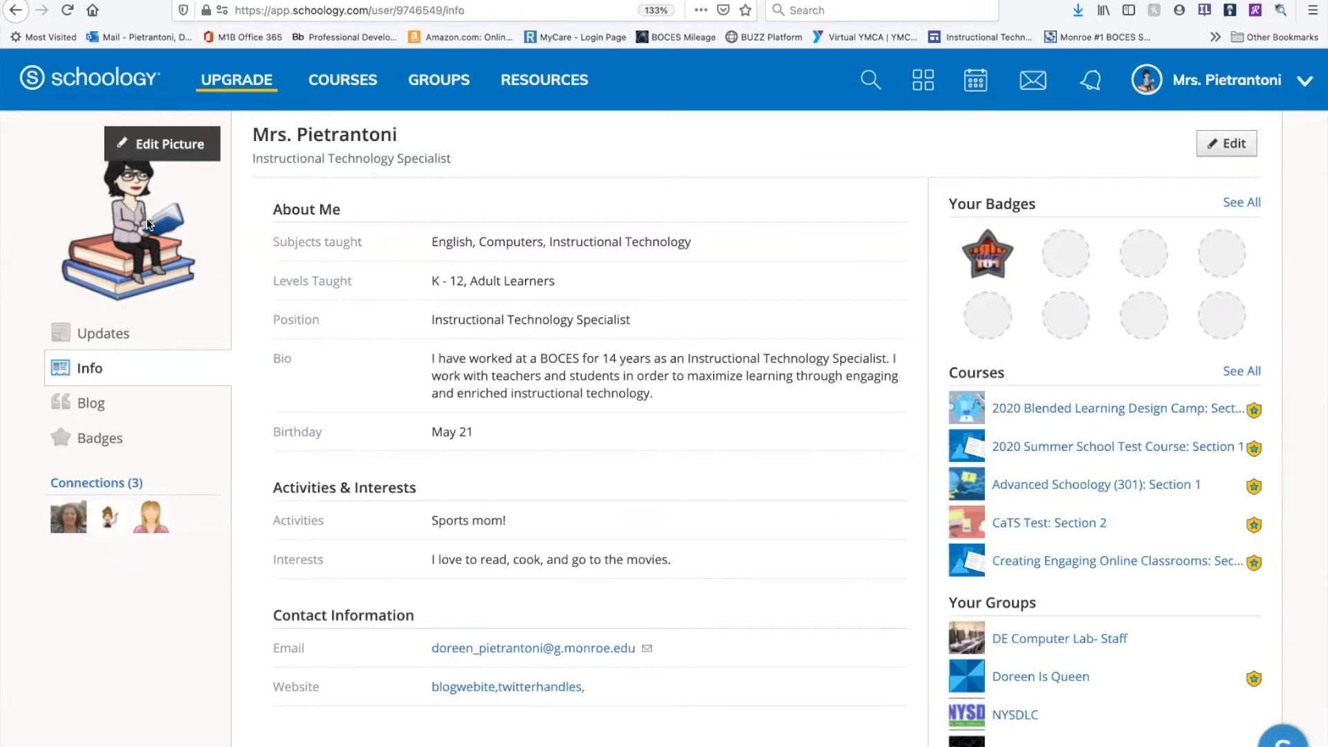
left_click(166, 145)
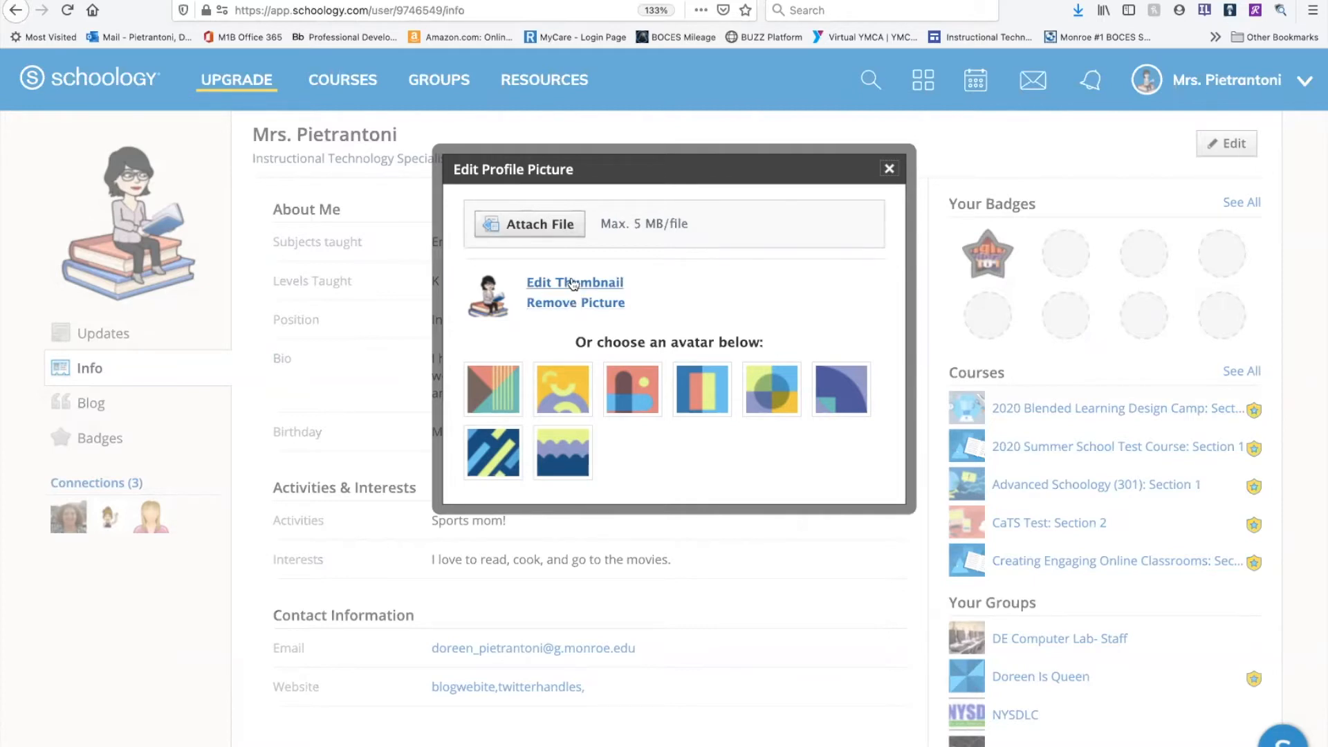
left_click(890, 169)
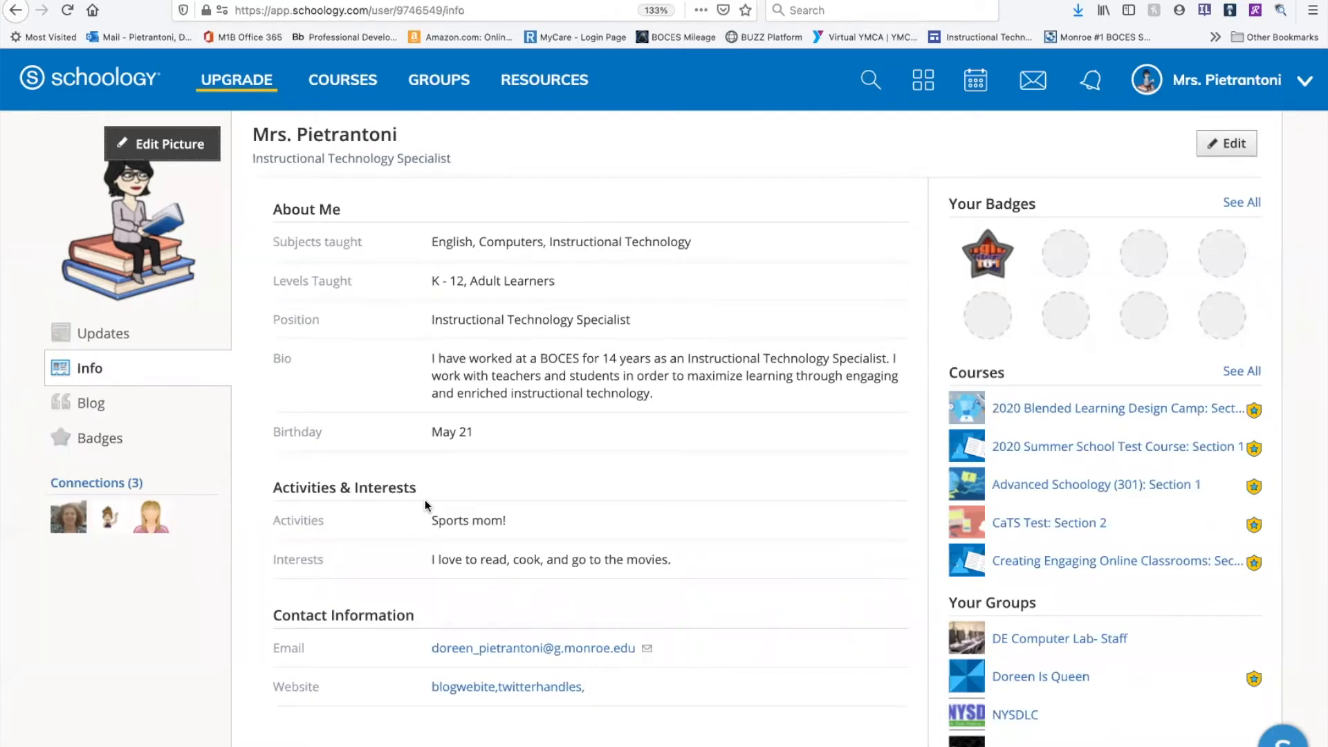
left_click(137, 338)
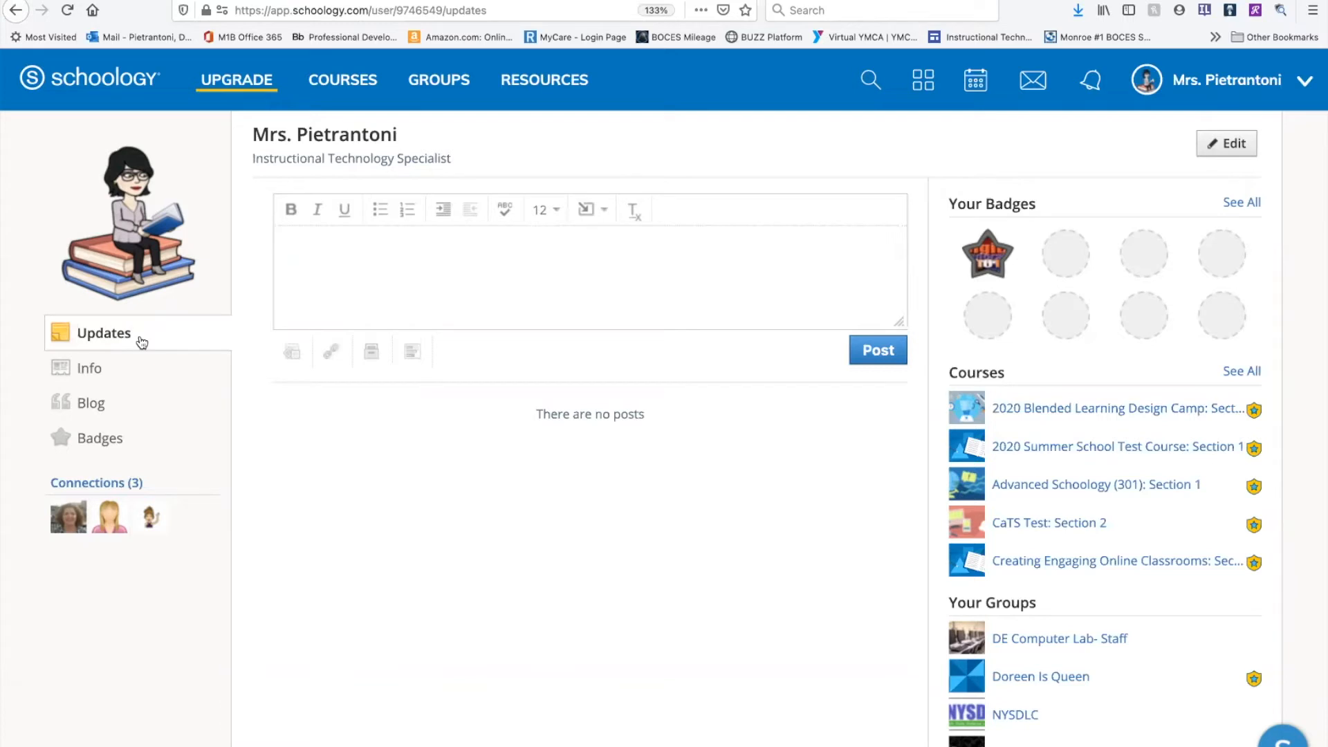
left_click(122, 369)
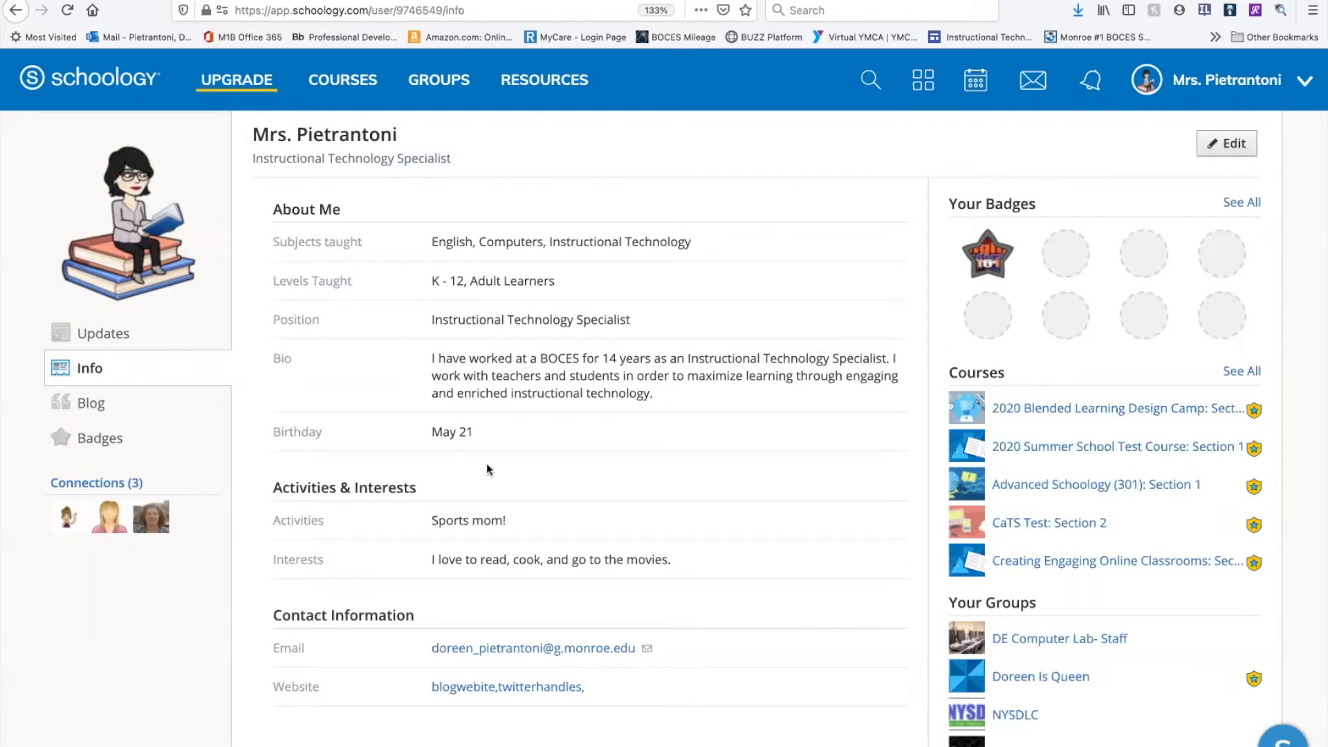
Edit the profile's About Me details so that Levels Taught reads "K - 12", and save the changes.
left_click(1235, 144)
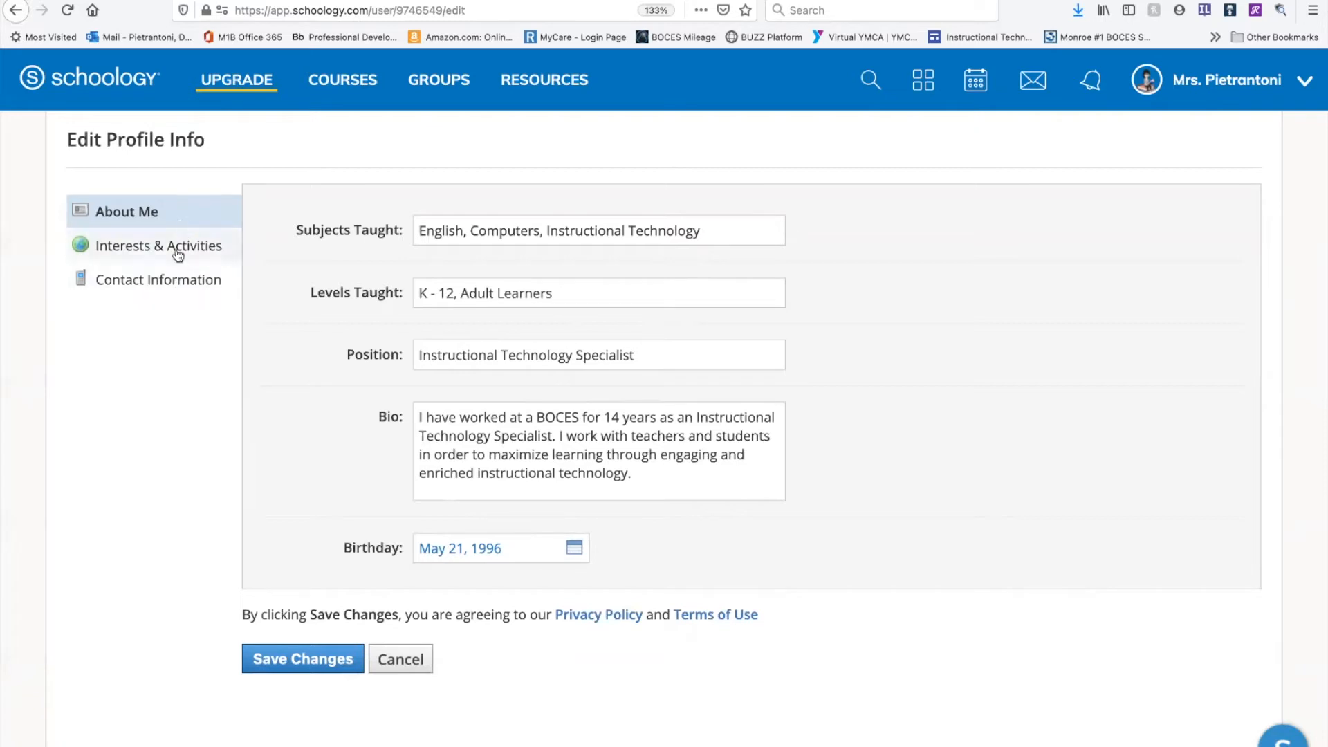
left_click(554, 295)
left_click(452, 295, "shift")
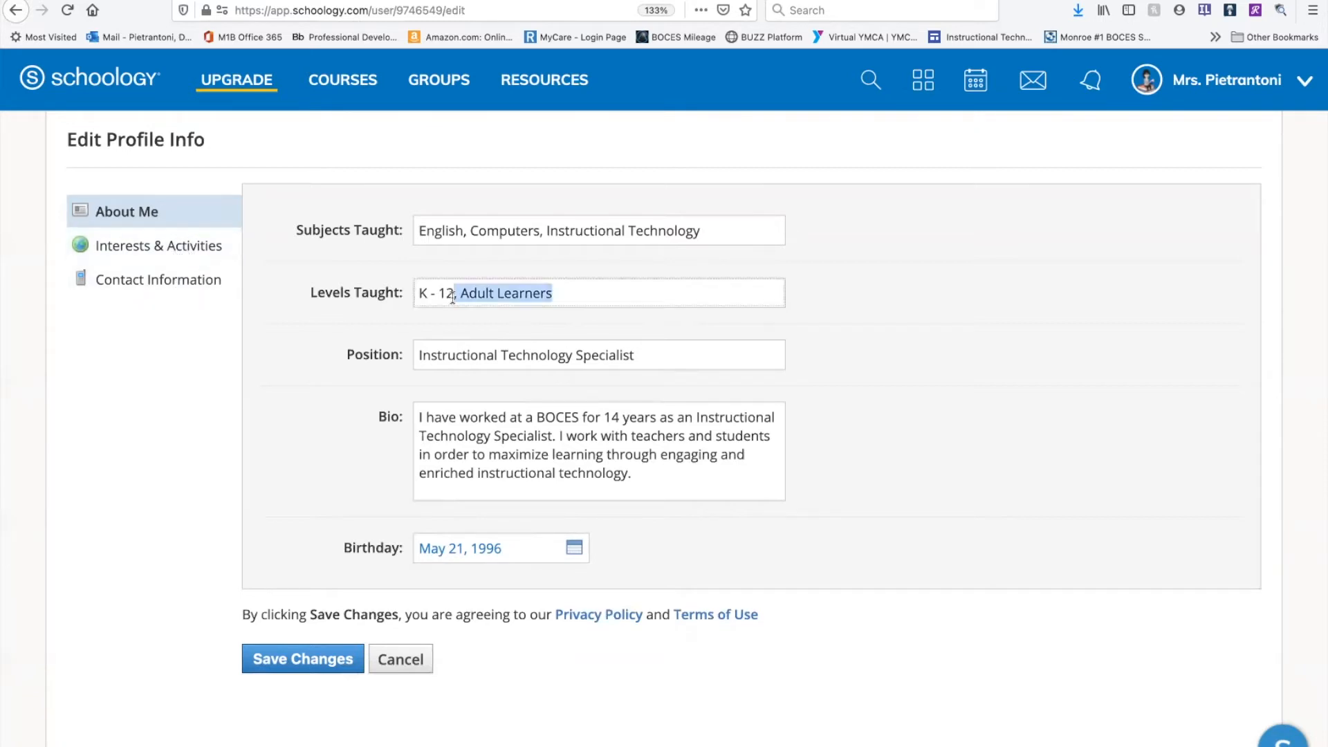
key("BackSpace")
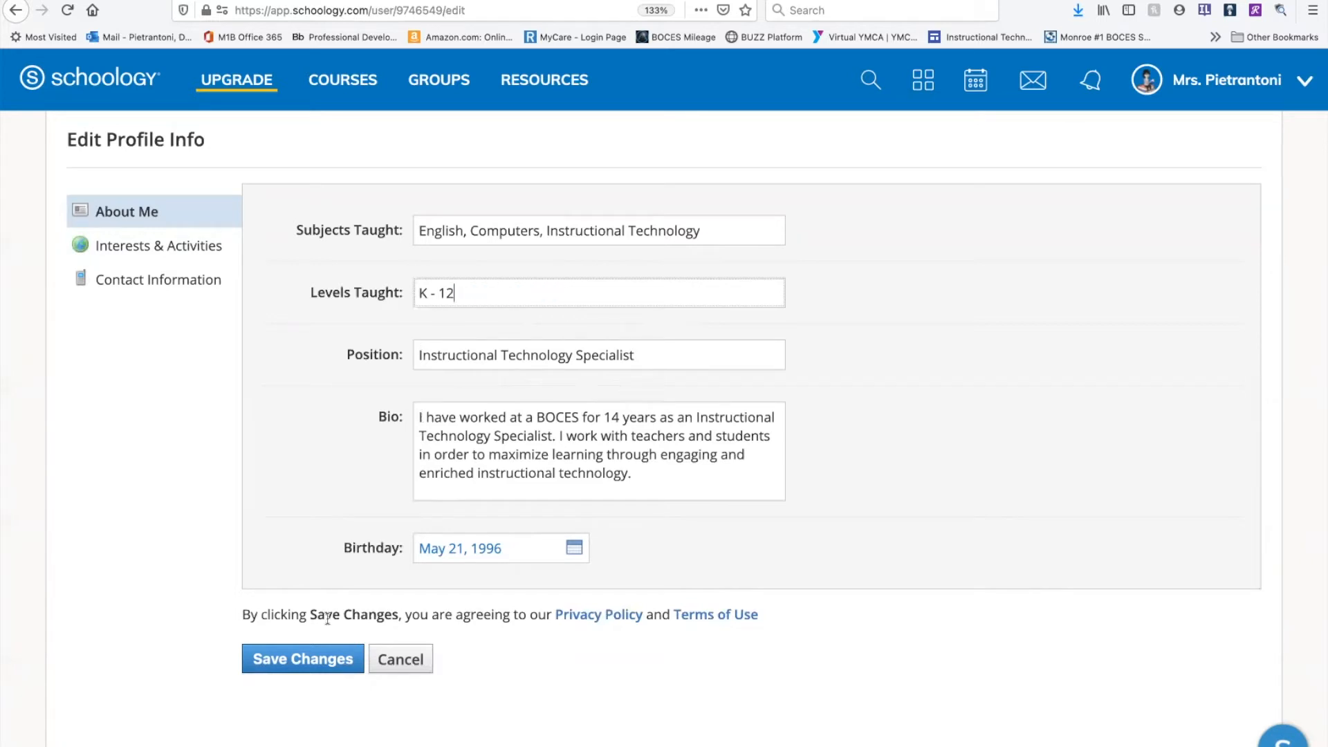
left_click(313, 664)
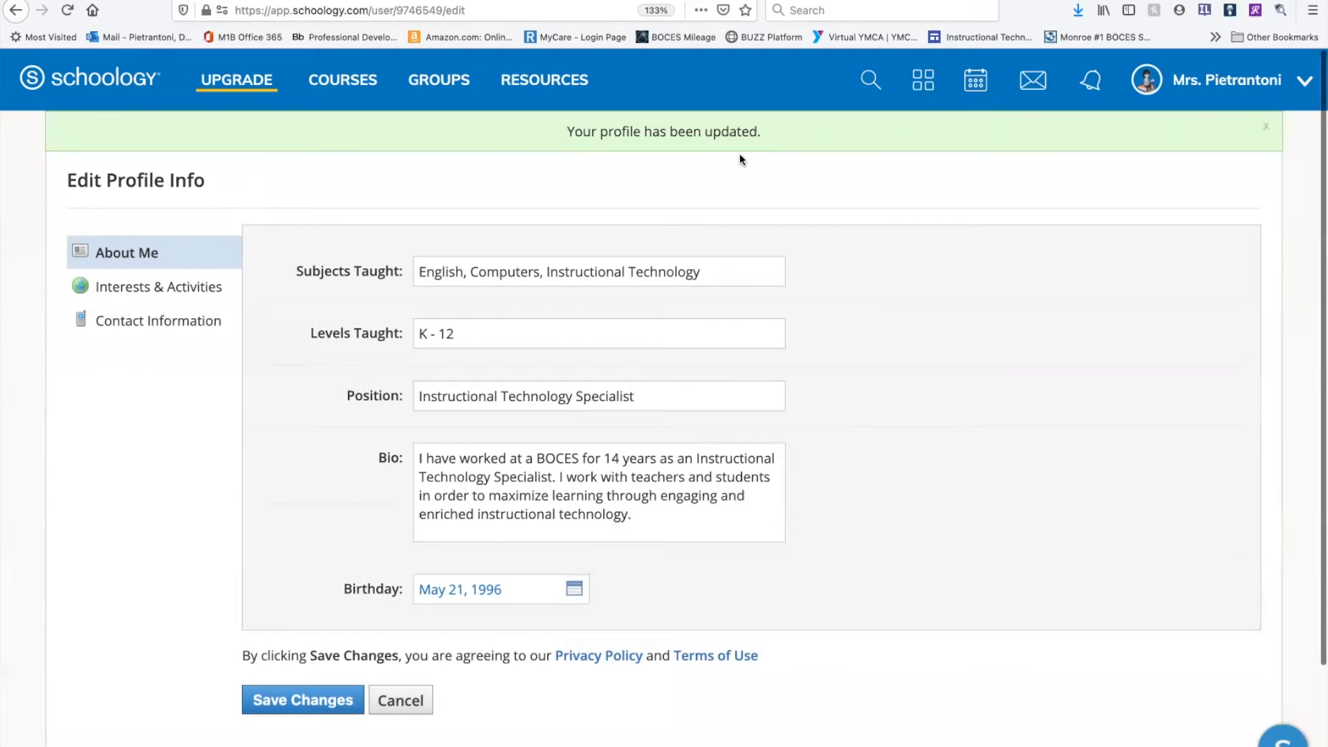
Review the Interests & Activities fields and the Contact Information fields of the profile being edited.
left_click(186, 296)
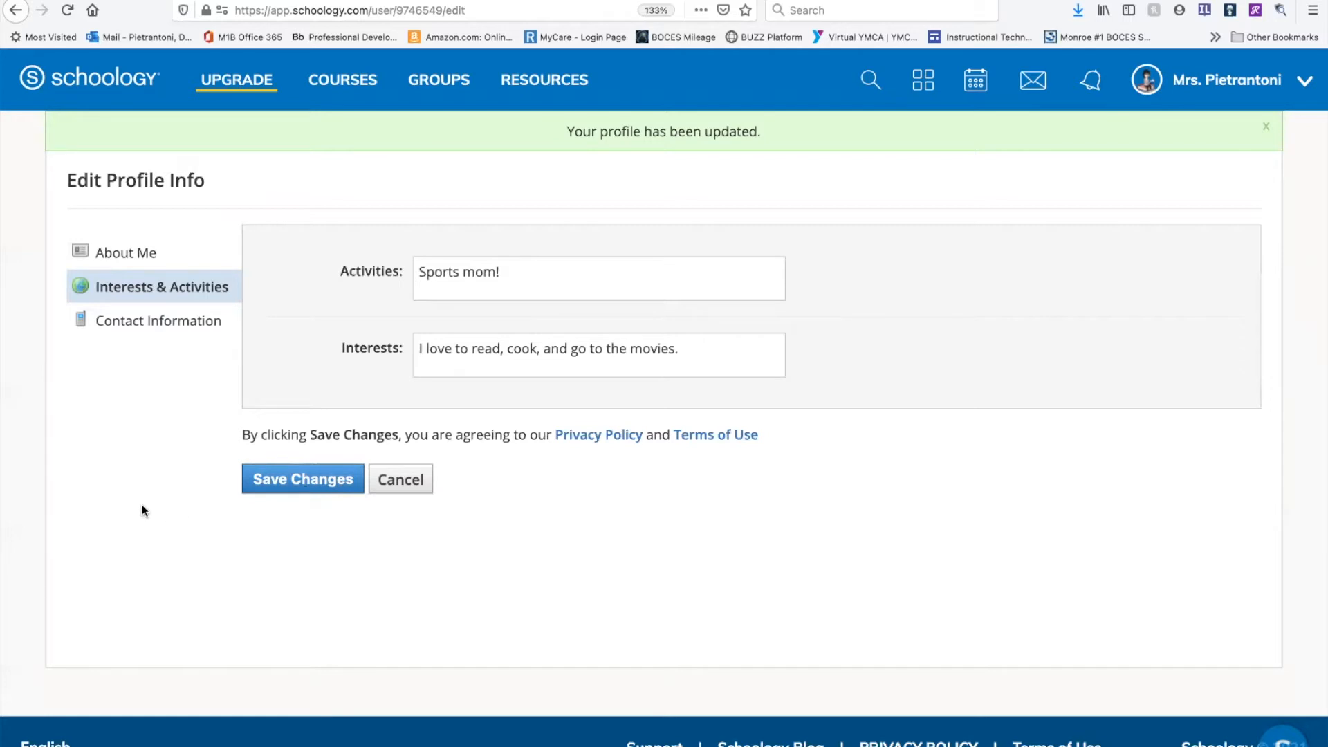
left_click(171, 330)
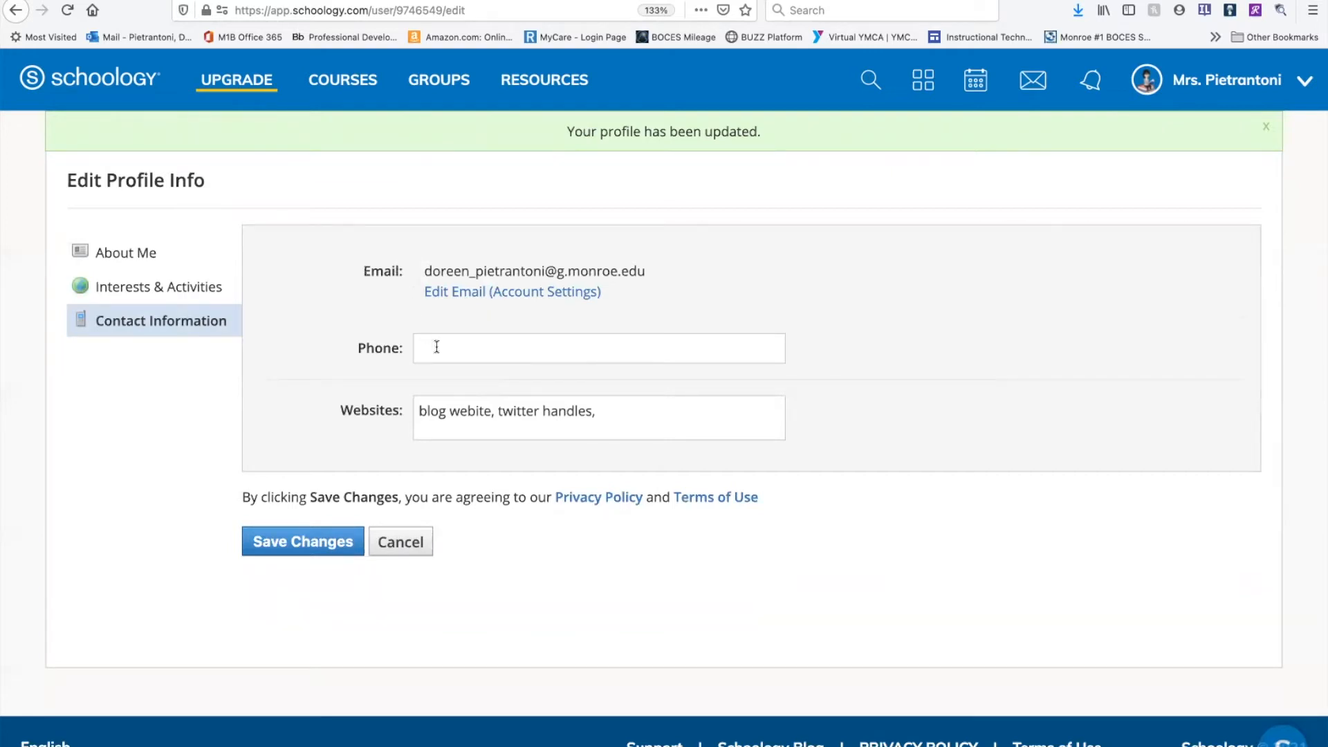
left_click(438, 352)
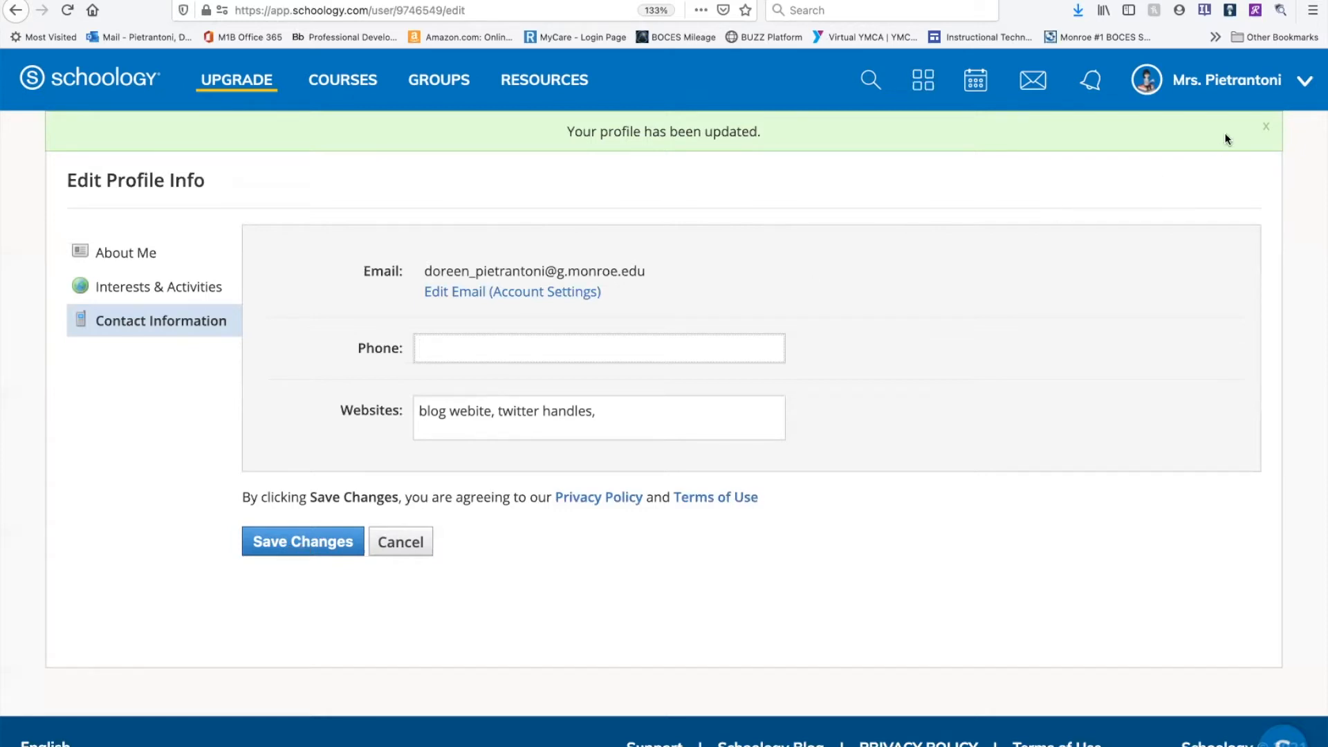
Return to your profile page and look at its Blog and Badges sections.
left_click(1300, 89)
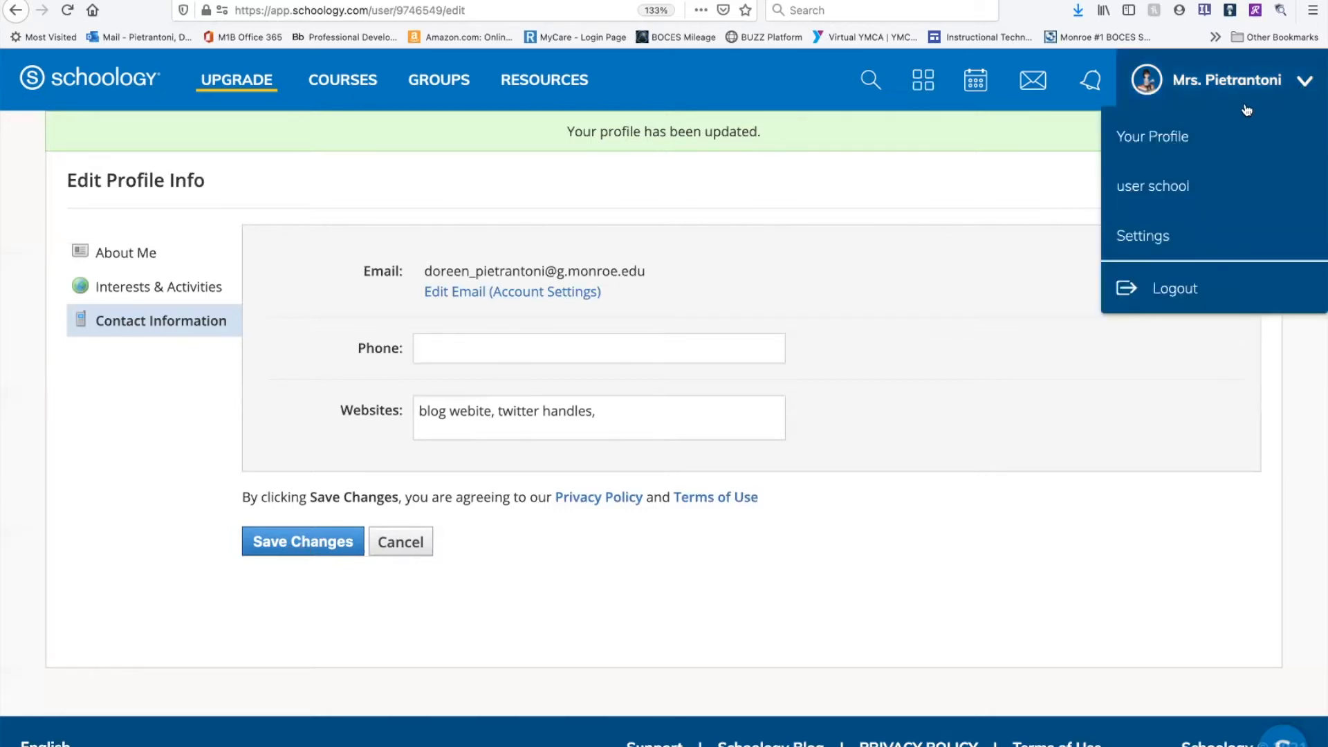
left_click(1110, 136)
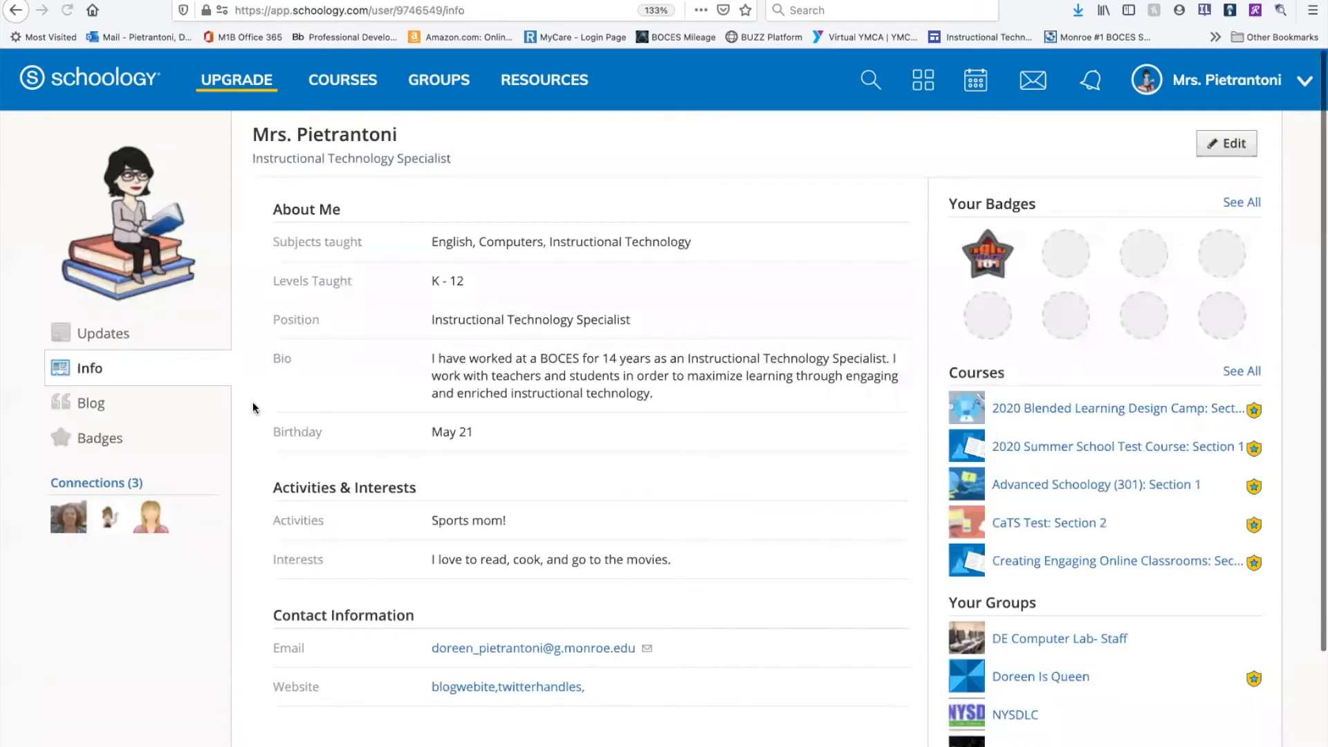
left_click(91, 403)
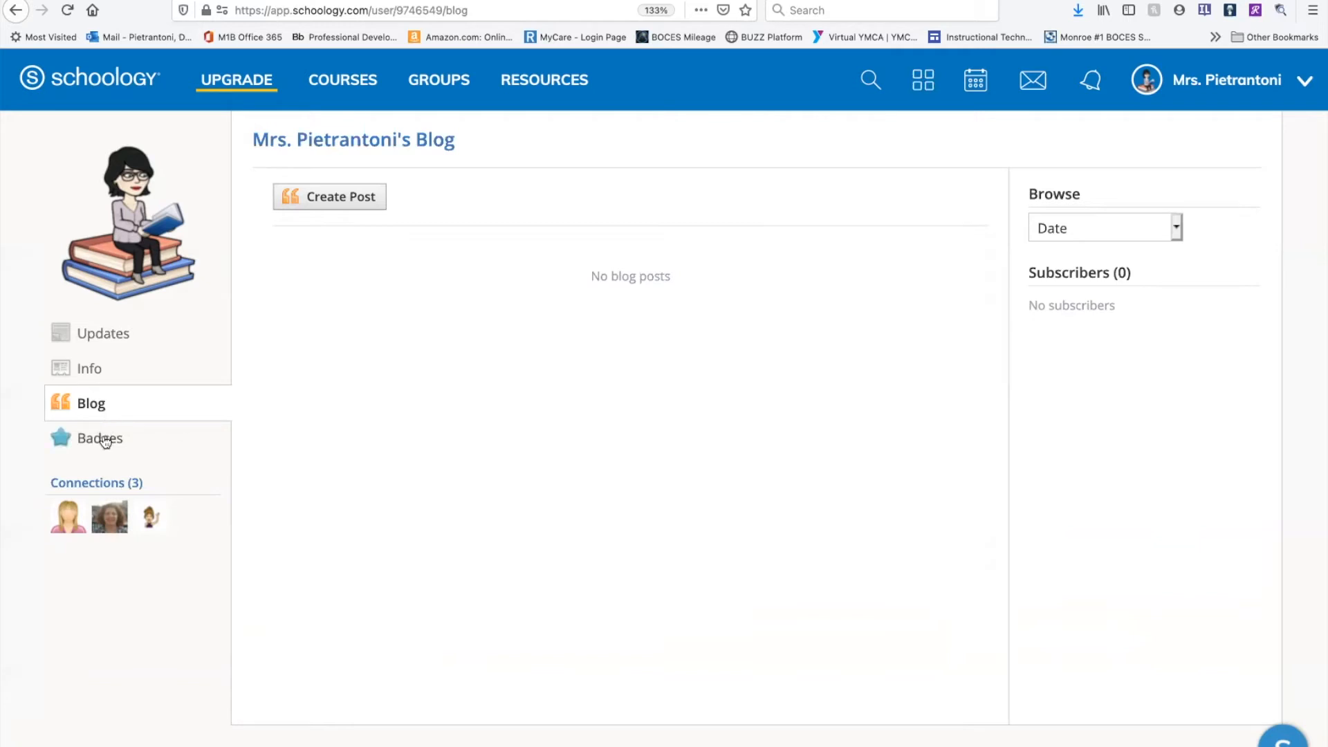
left_click(107, 438)
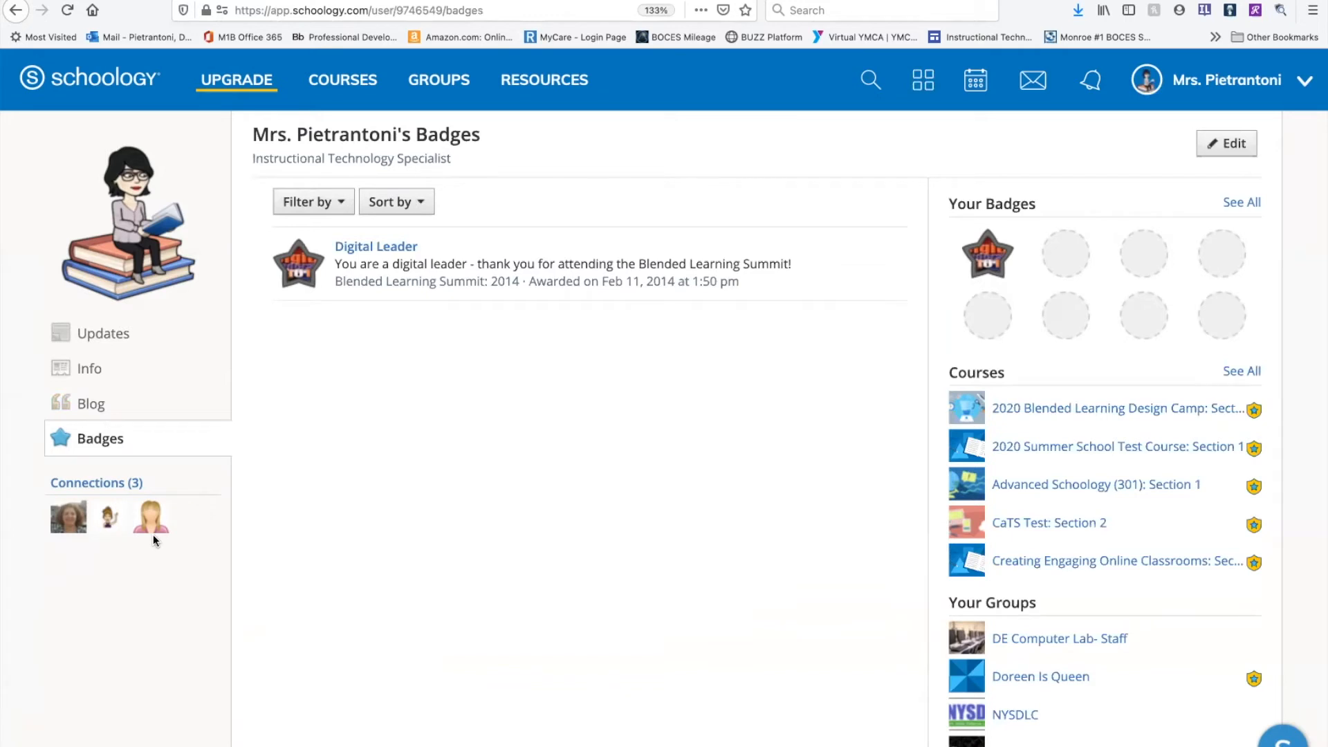
Check the recent notifications and the pending connection requests, leaving the requests unanswered.
left_click(1083, 88)
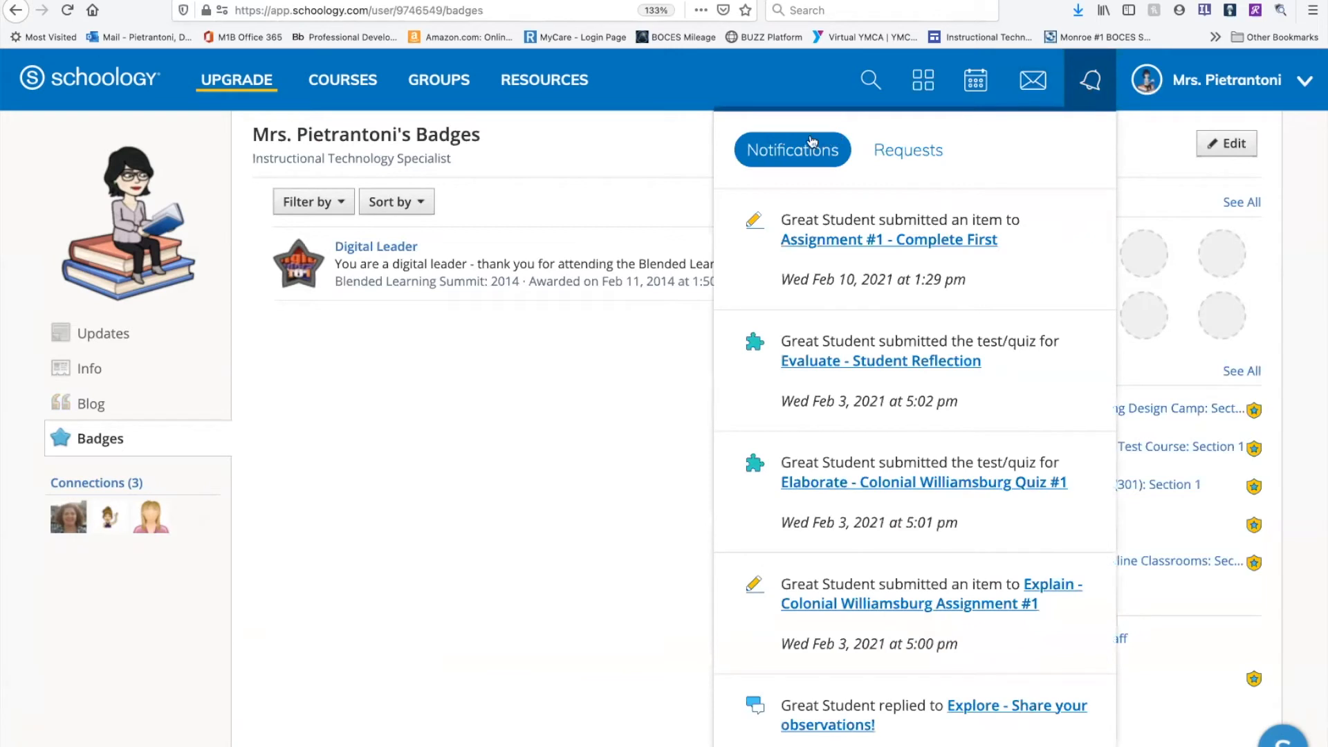
left_click(897, 152)
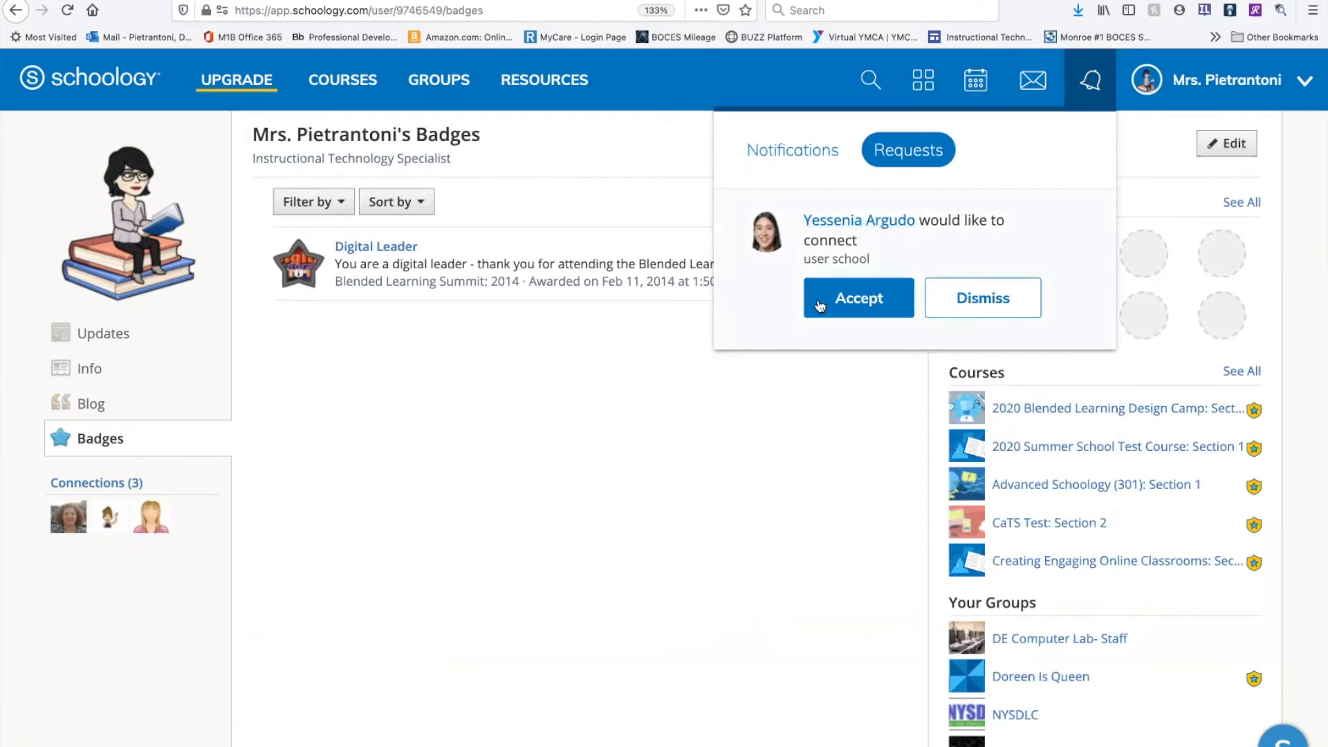
left_click(683, 473)
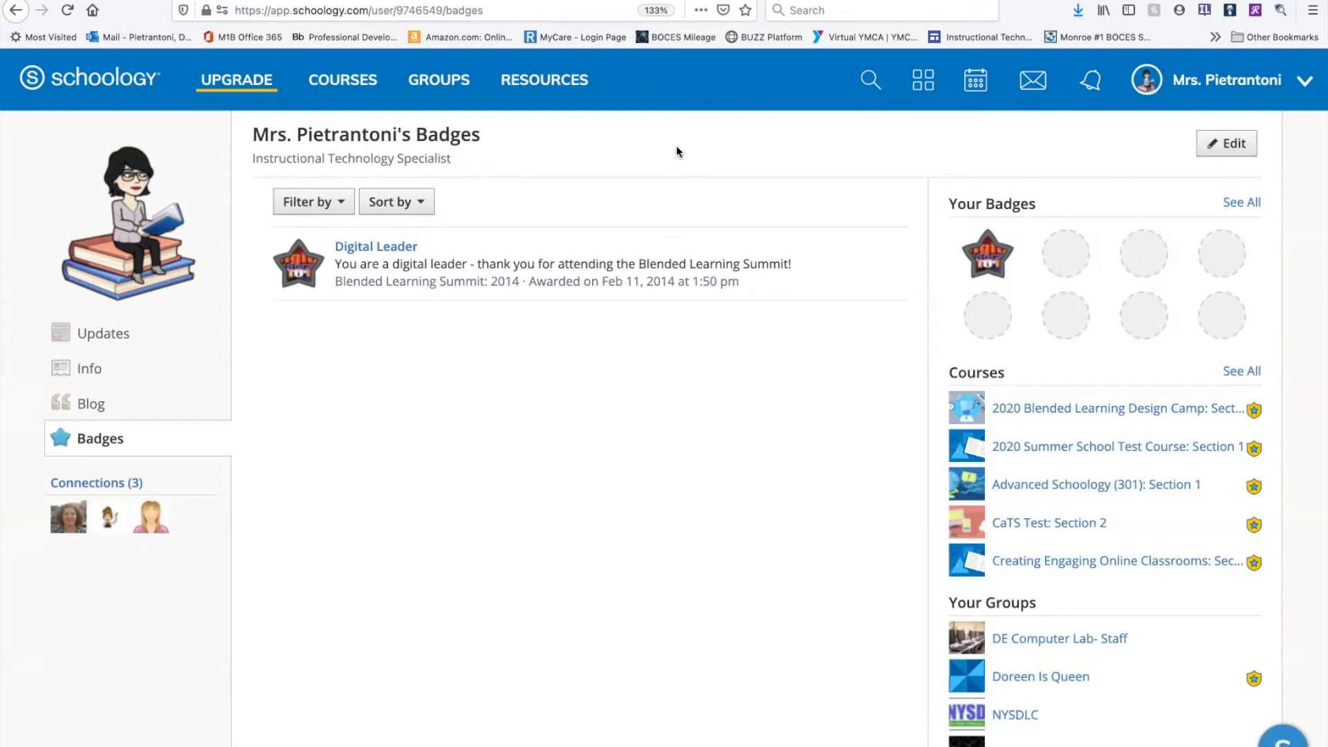
Return to the profile info and look through the full list of your courses, closing the list when done.
left_click(69, 368)
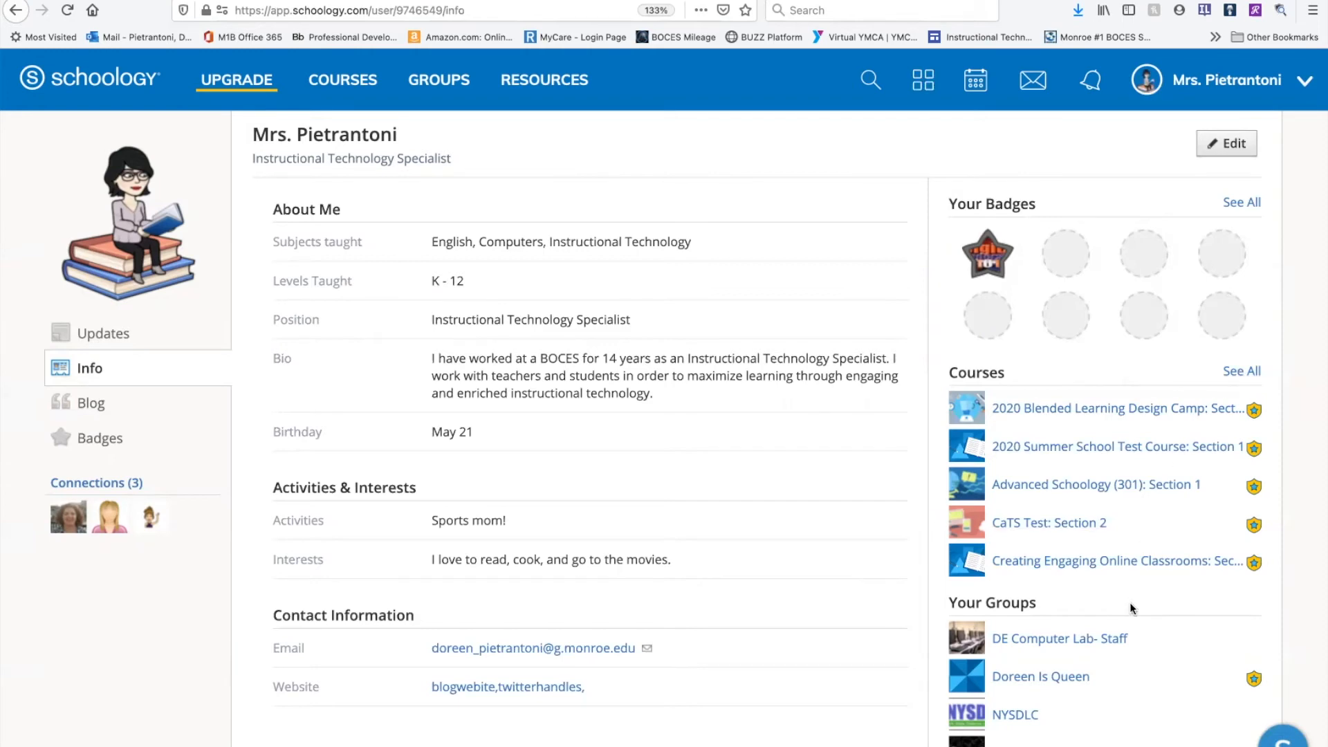
left_click(1246, 374)
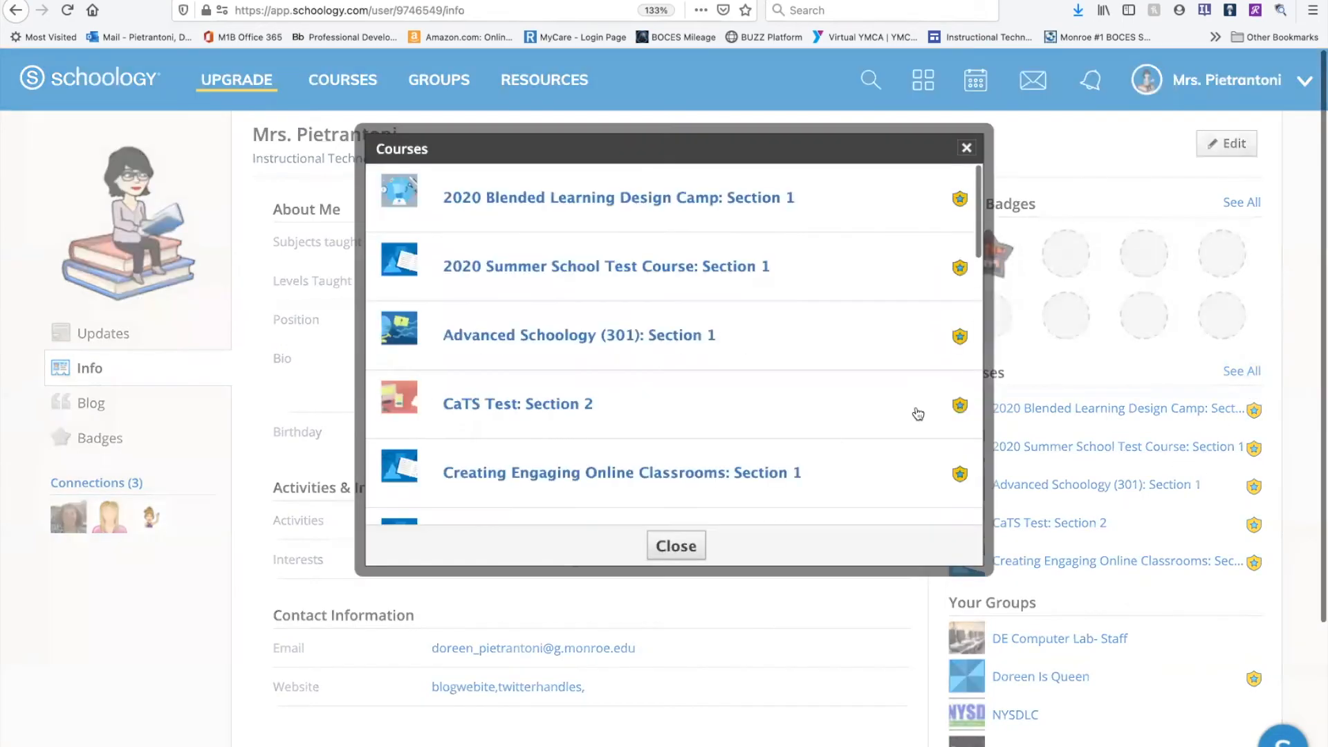
scroll(862, 402, "down", 5)
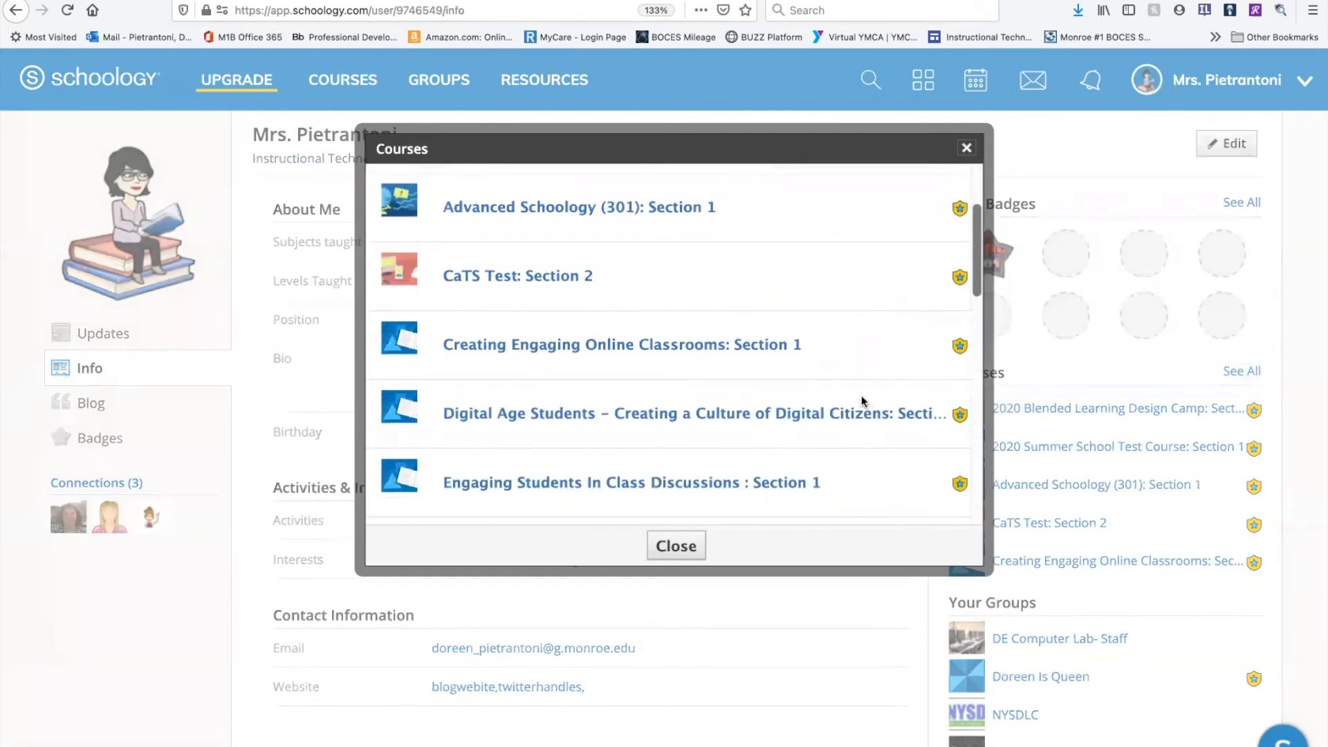
scroll(861, 395, "down", 2)
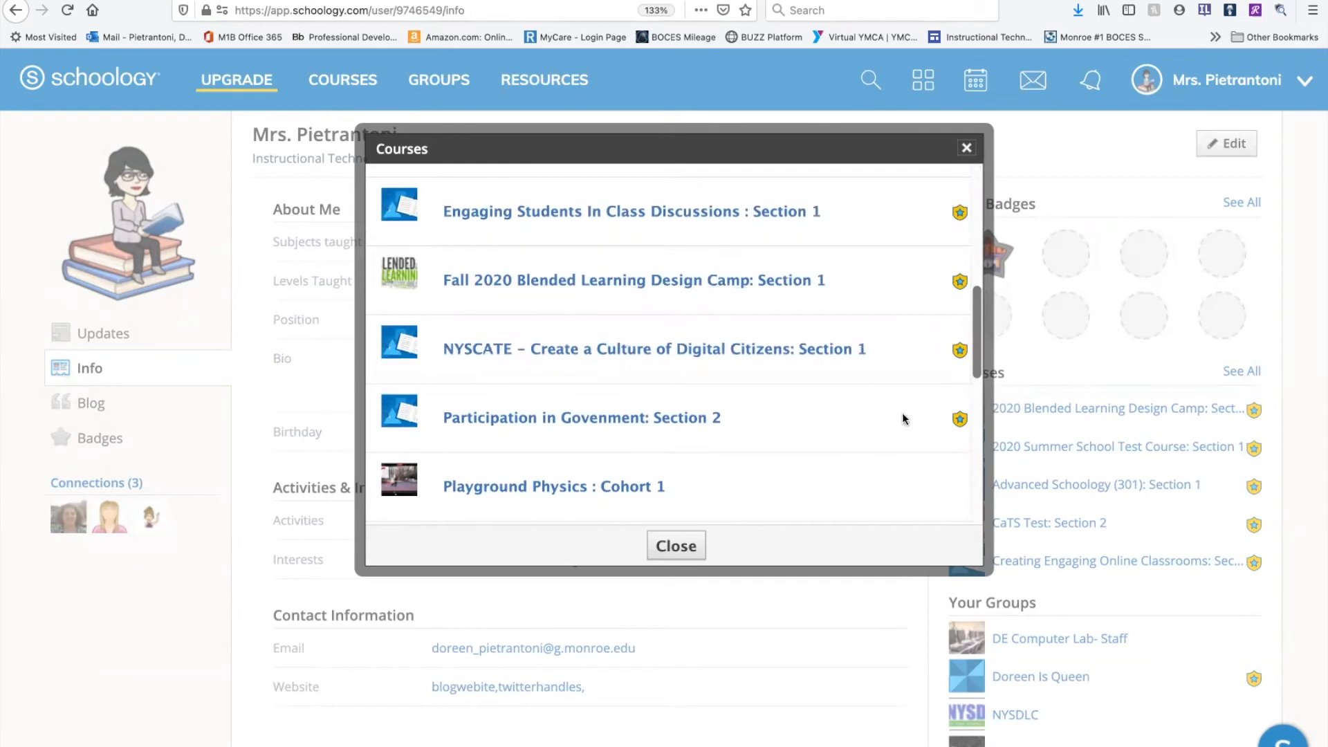
scroll(880, 466, "down", 2)
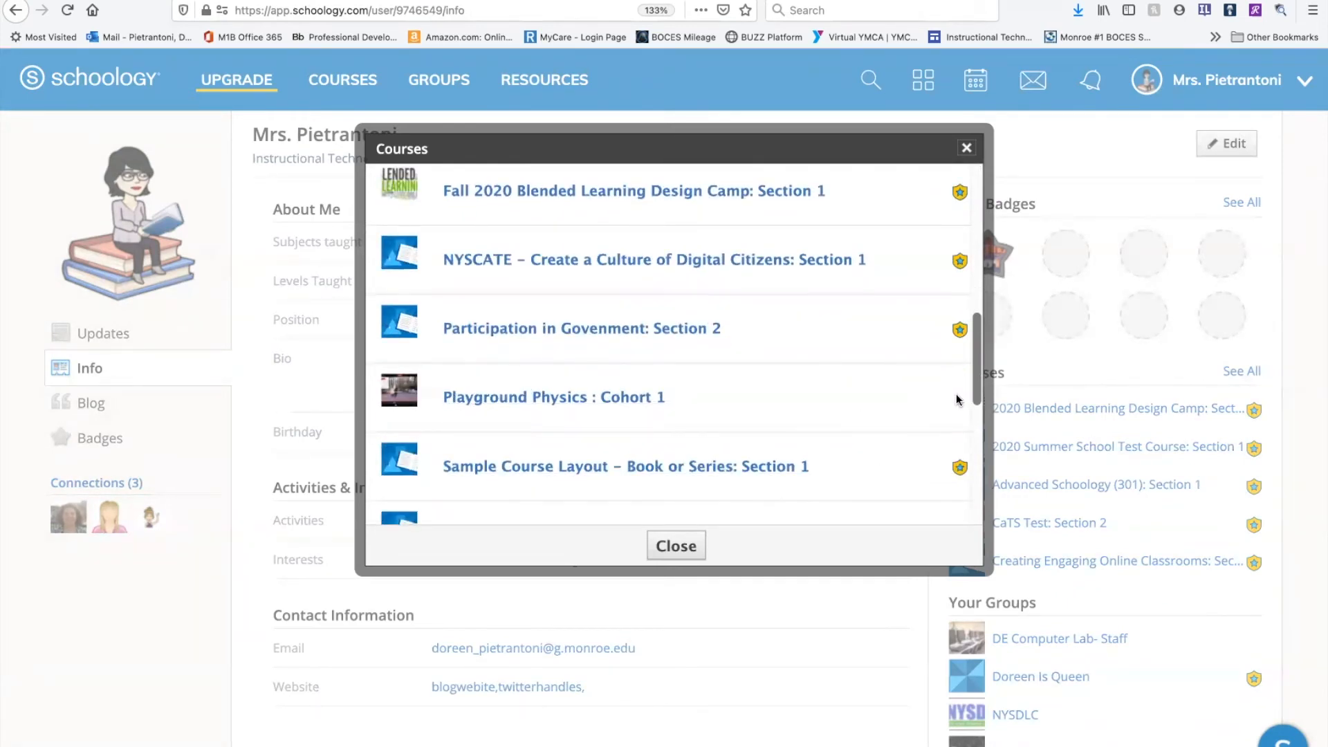
scroll(956, 400, "down", 2)
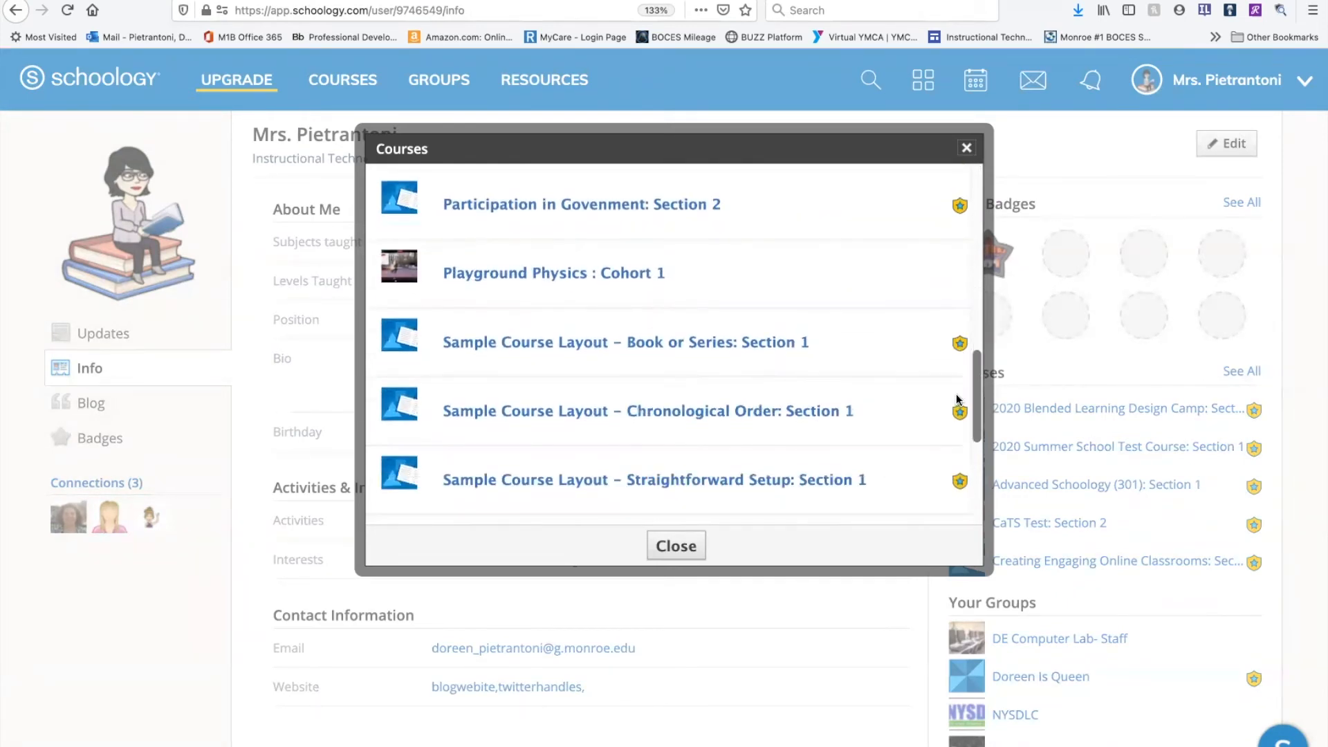
left_click(677, 547)
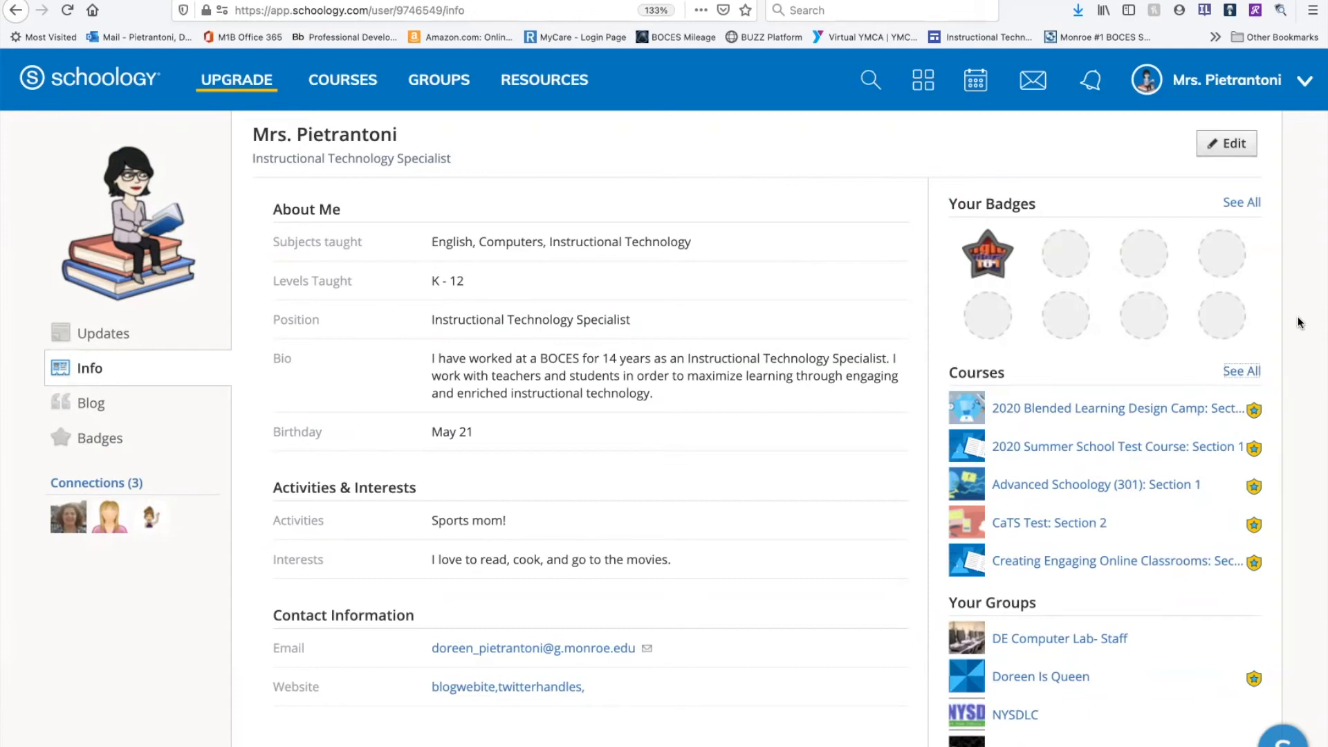
Open the account settings and examine the account info, title choices, password, calendar sharing, and account linking and merging options.
left_click(1302, 96)
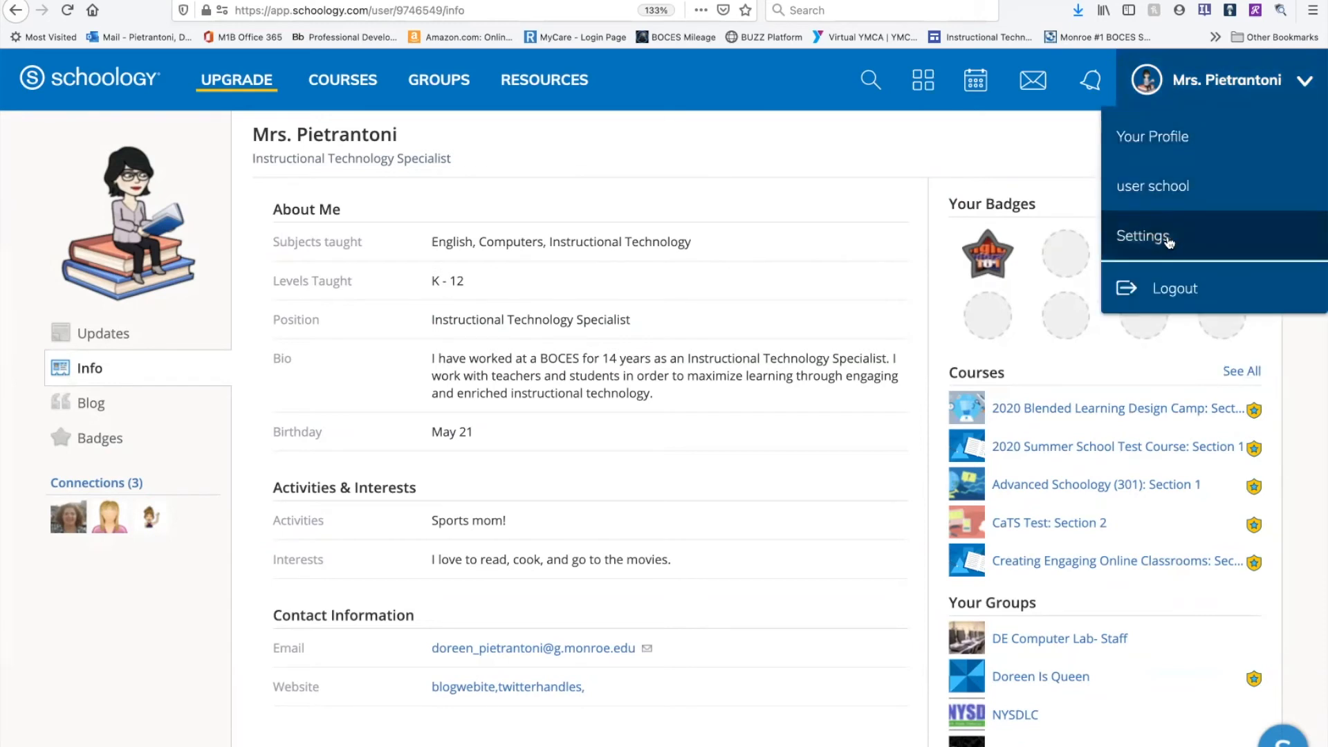
left_click(1144, 236)
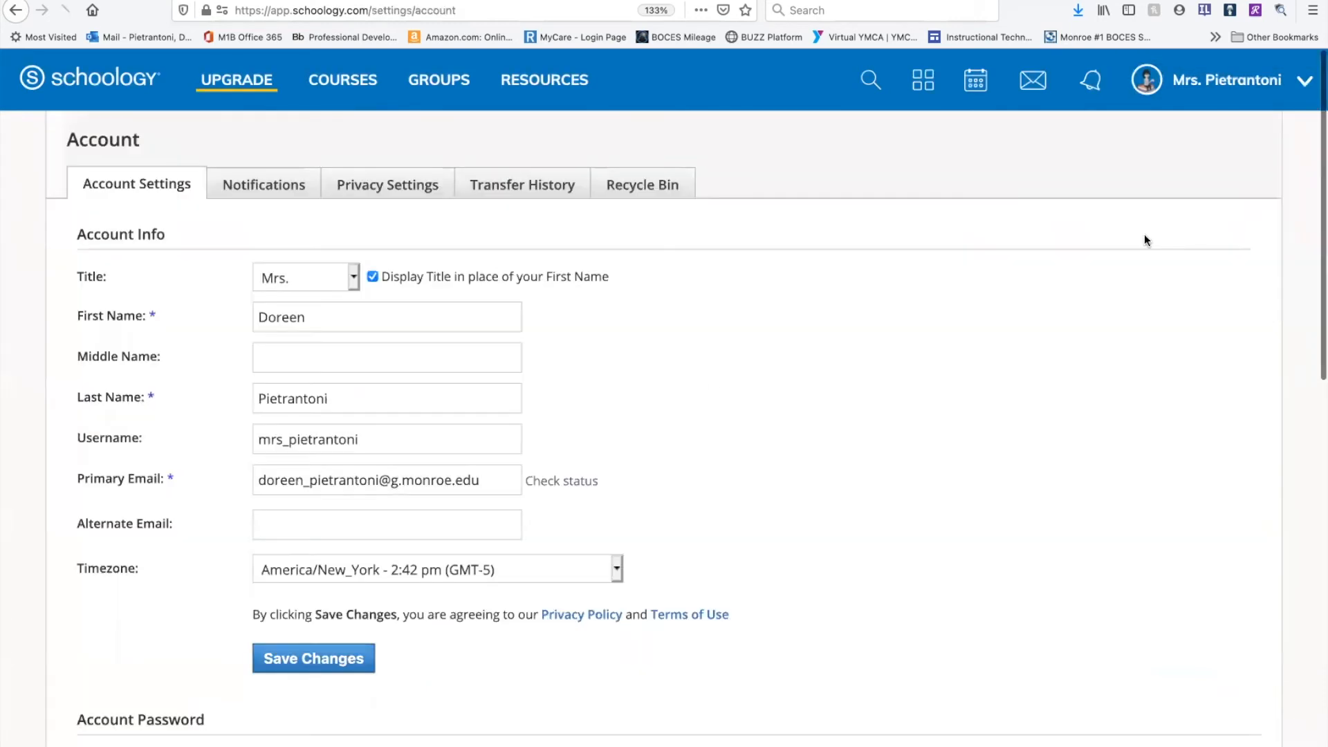
scroll(689, 413, "down", 3)
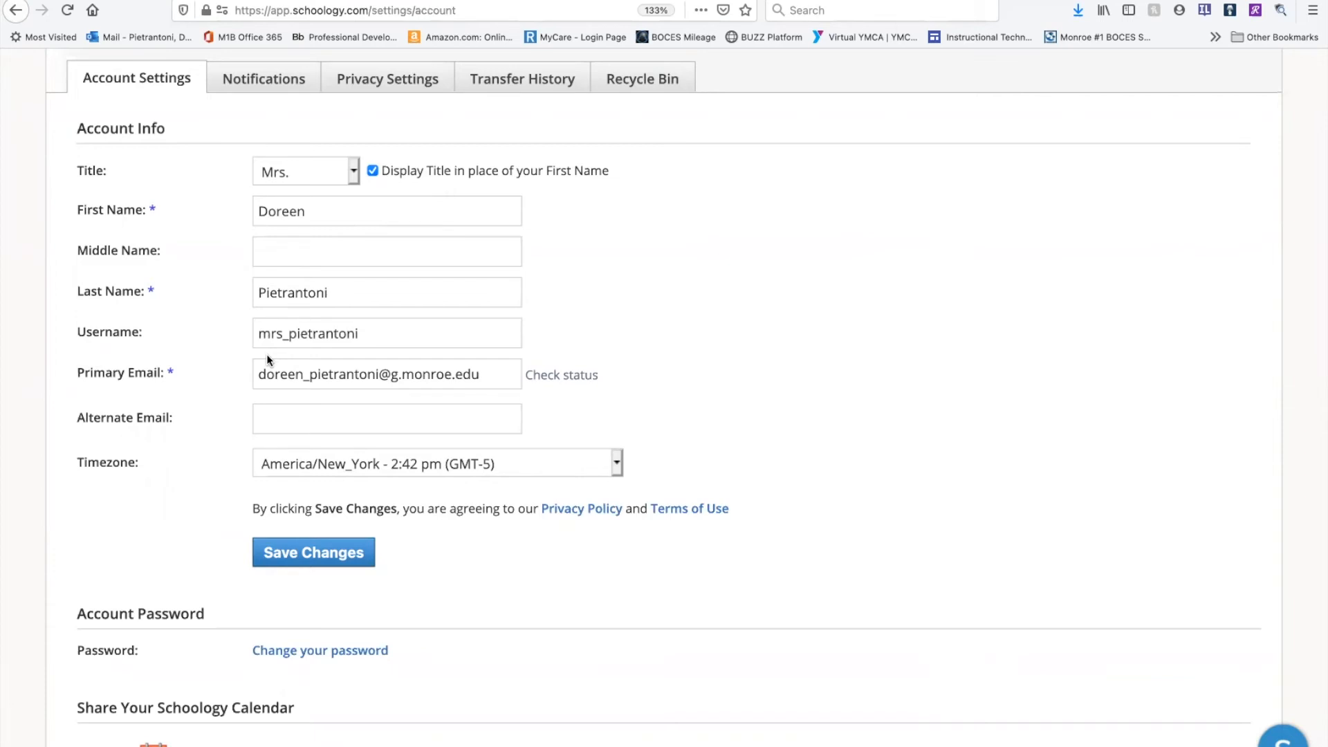
left_click(354, 170)
scroll(441, 291, "down", 1)
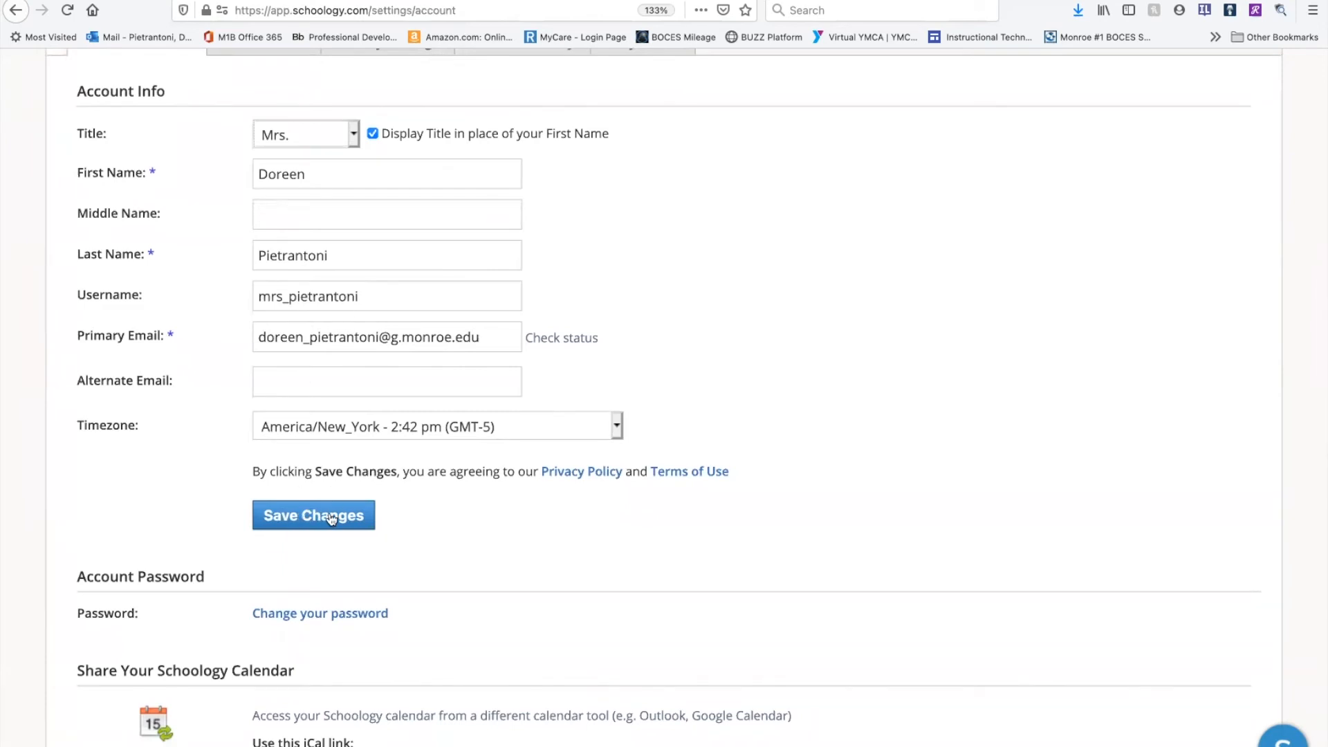
scroll(537, 531, "down", 4)
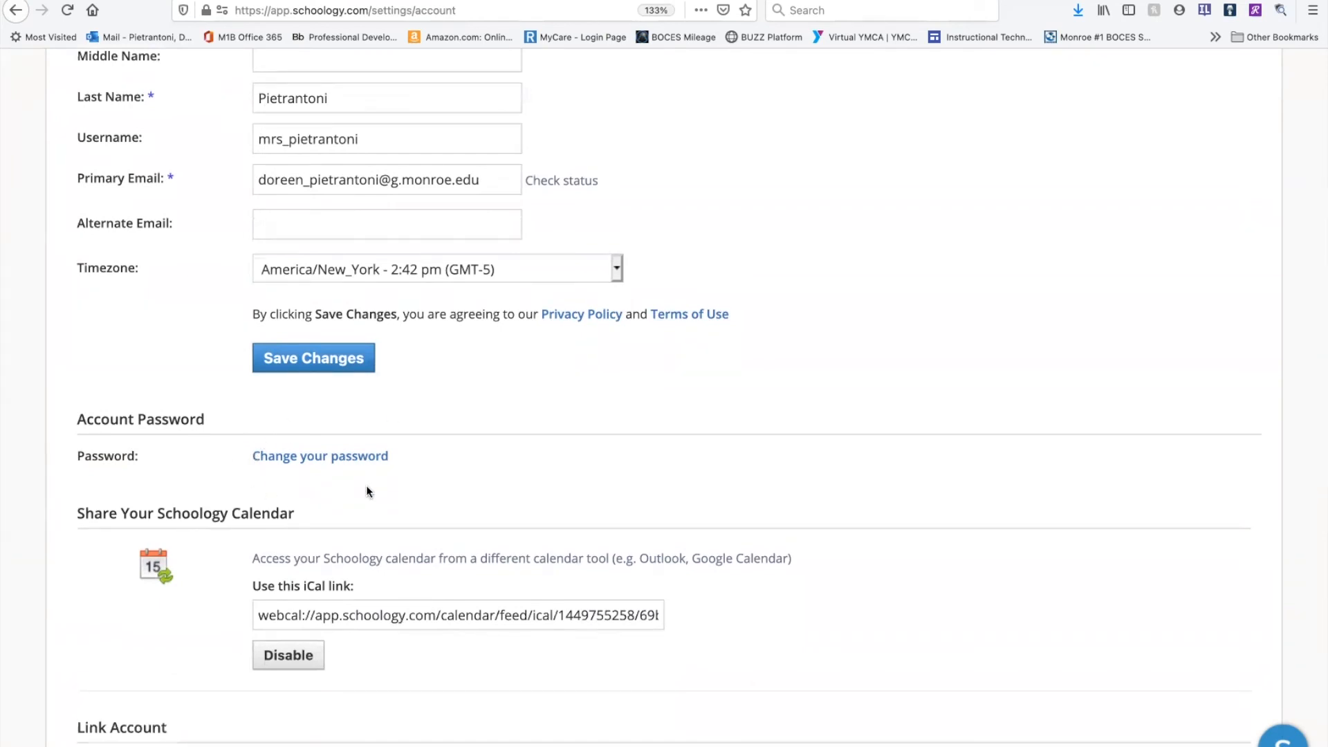
scroll(367, 491, "down", 1)
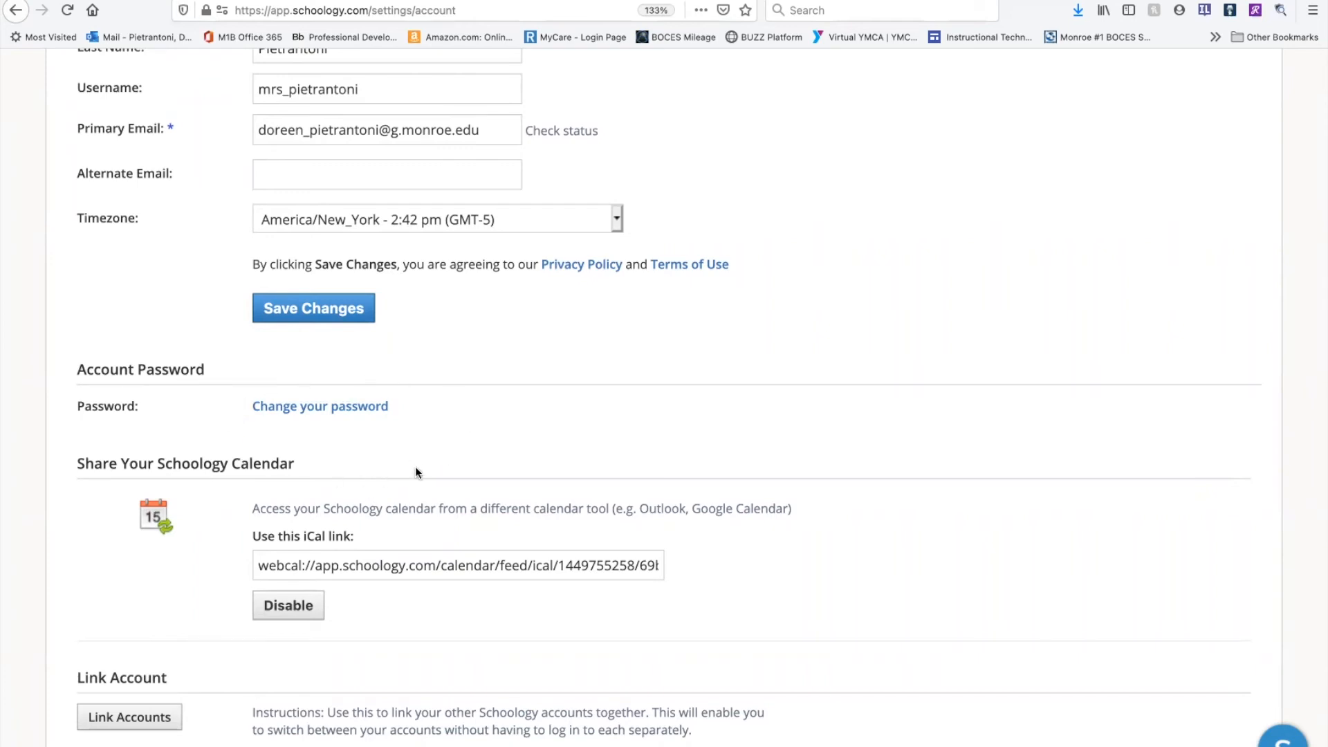
scroll(415, 466, "down", 3)
scroll(415, 466, "down", 2)
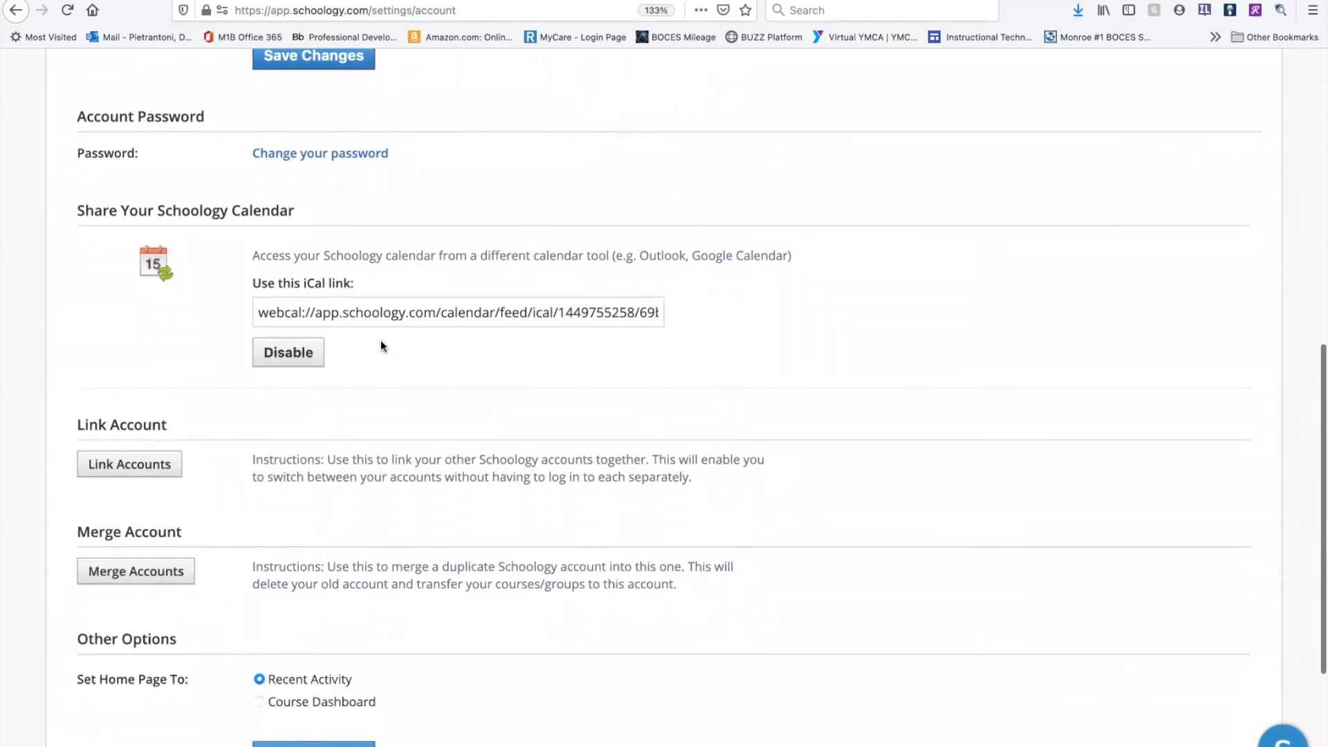
Review the remaining account options and save the settings with Recent Activity as the home page.
scroll(400, 330, "down", 1)
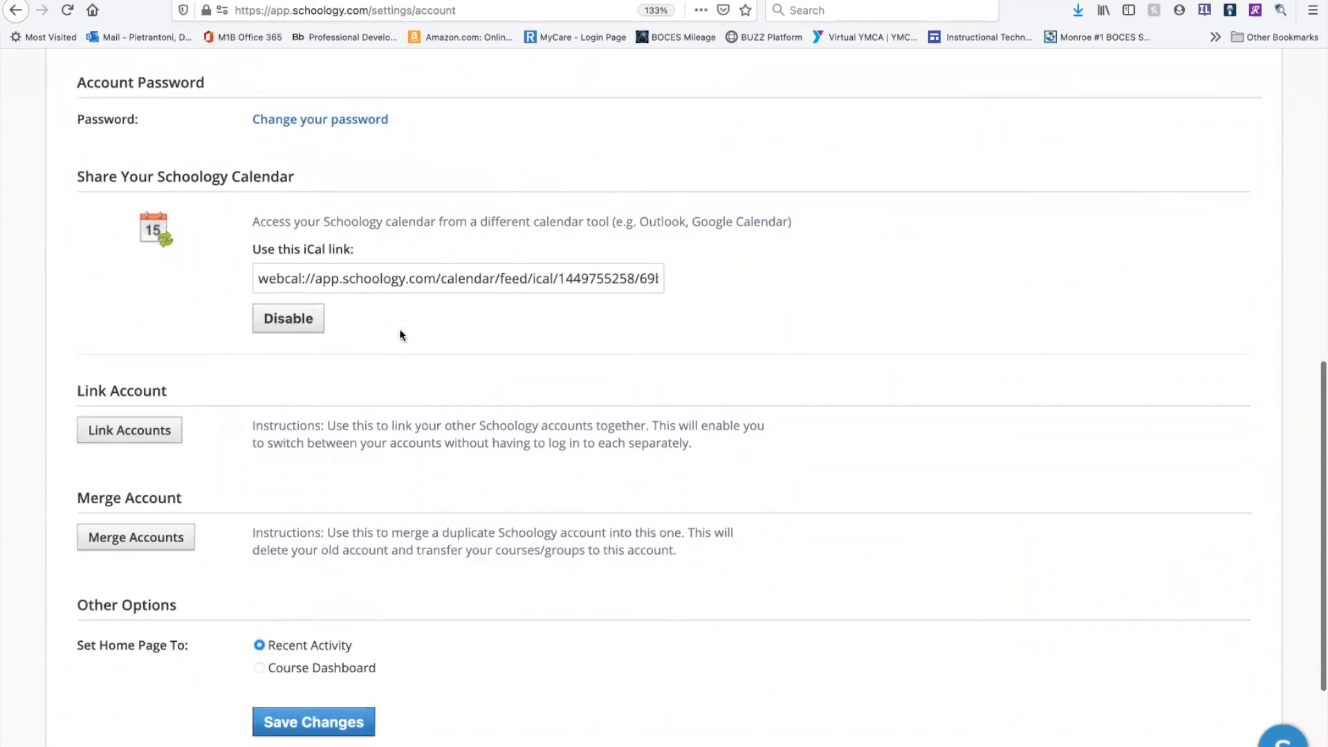
scroll(400, 330, "down", 1)
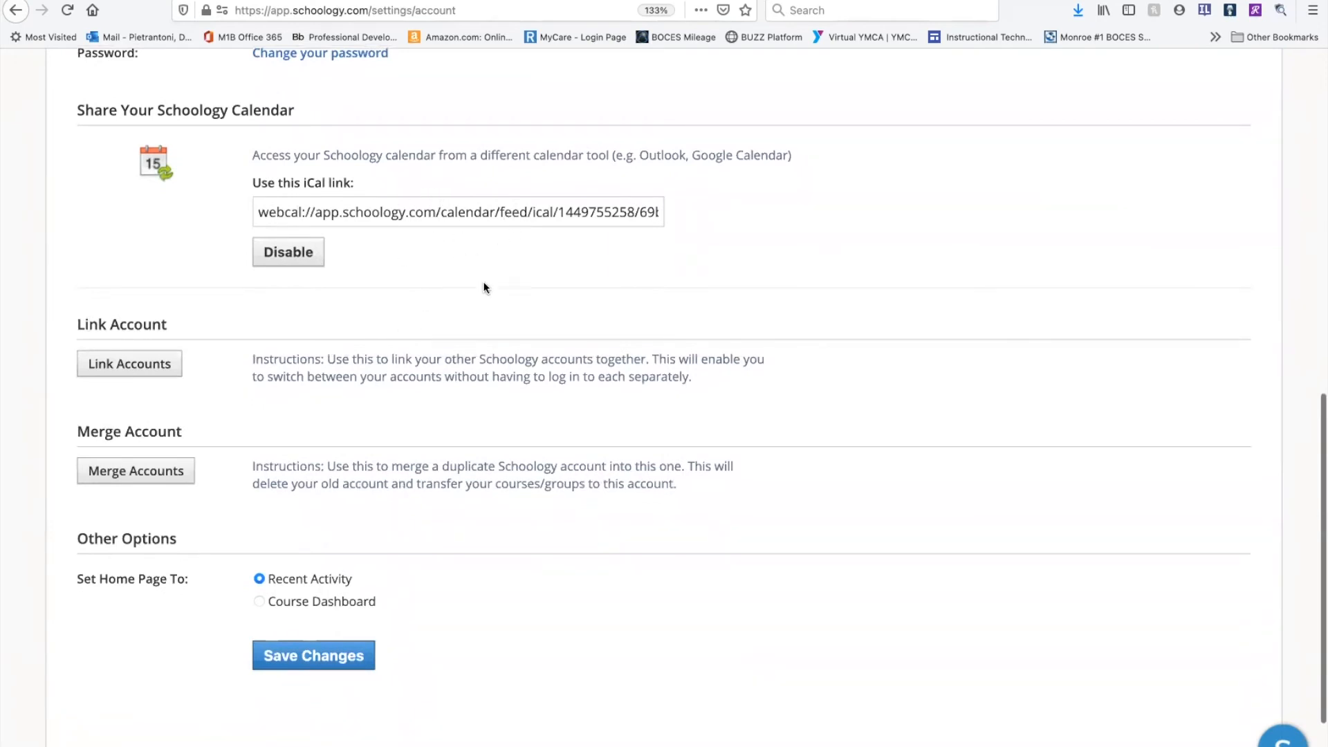
scroll(475, 311, "down", 3)
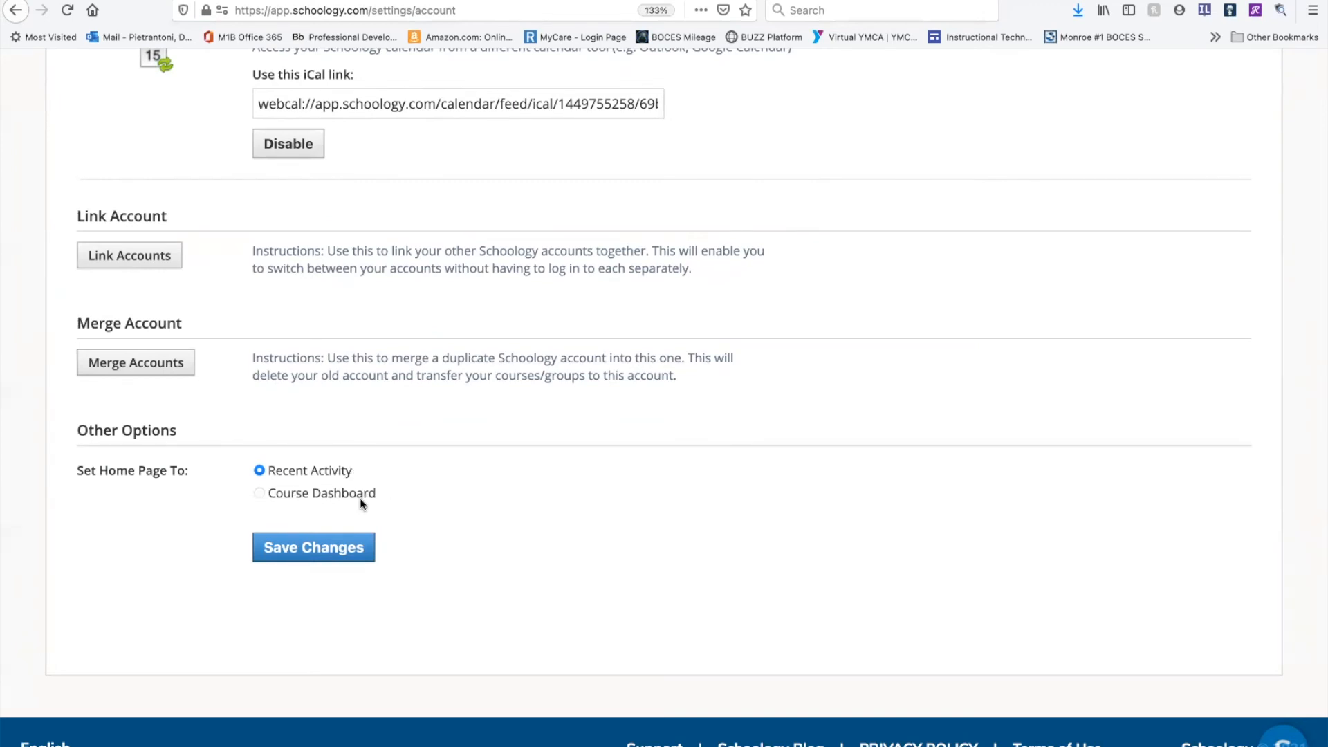
left_click(331, 549)
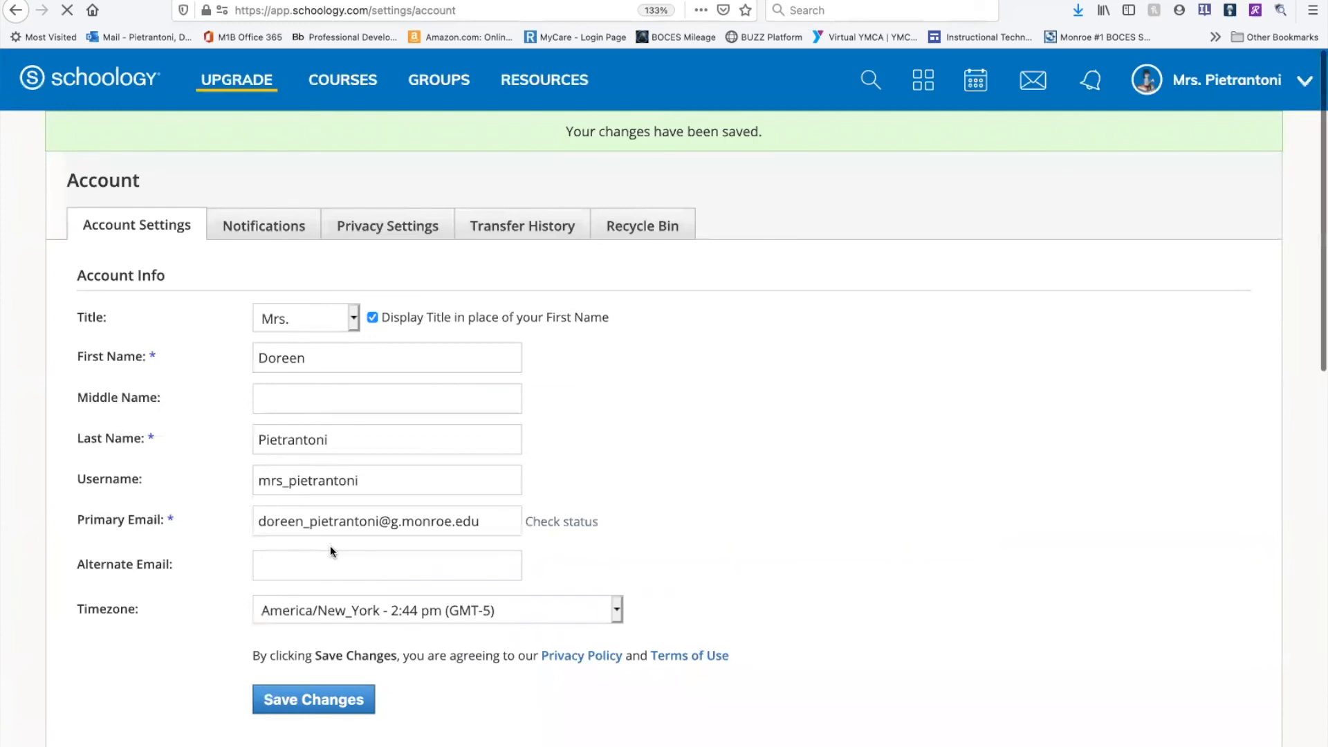
Go to the home page and look through the Recent Activity feed.
left_click(104, 84)
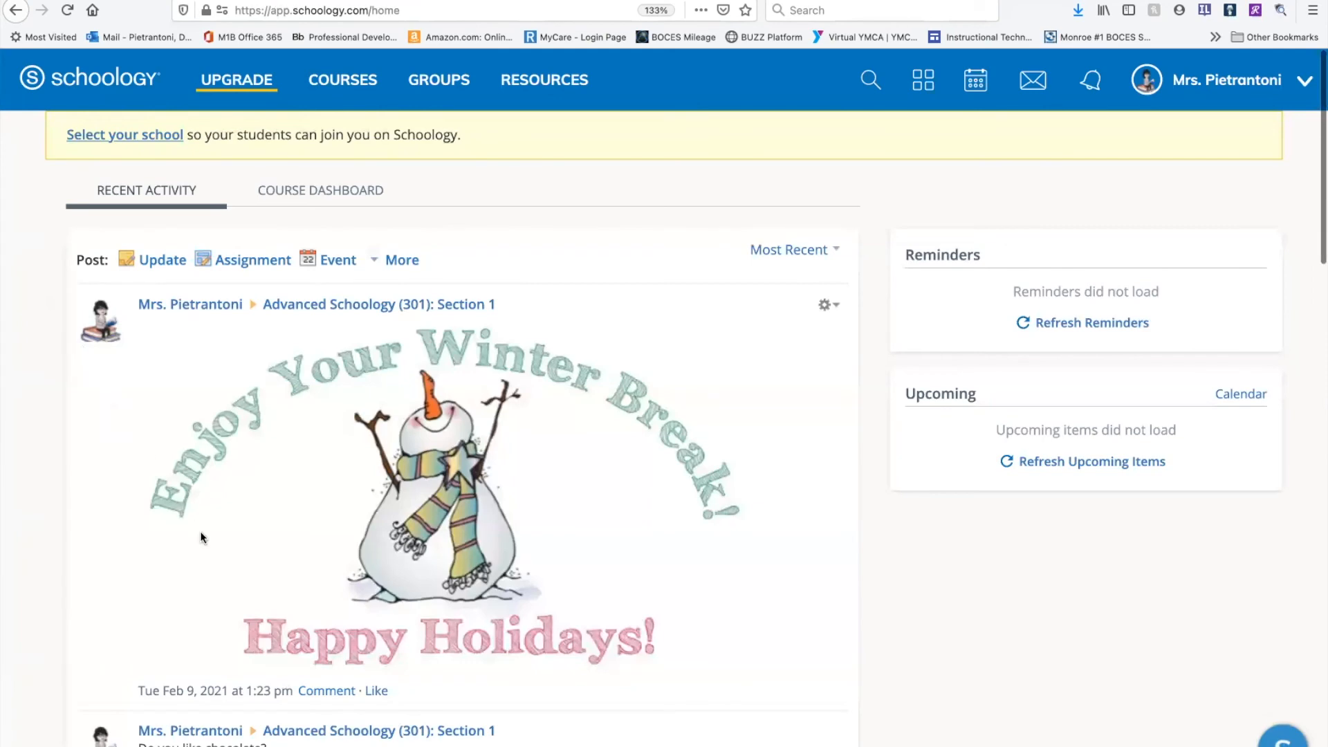
scroll(201, 538, "down", 4)
scroll(200, 537, "up", 4)
Reopen the account settings, set the home page to Course Dashboard and save the changes.
left_click(1309, 94)
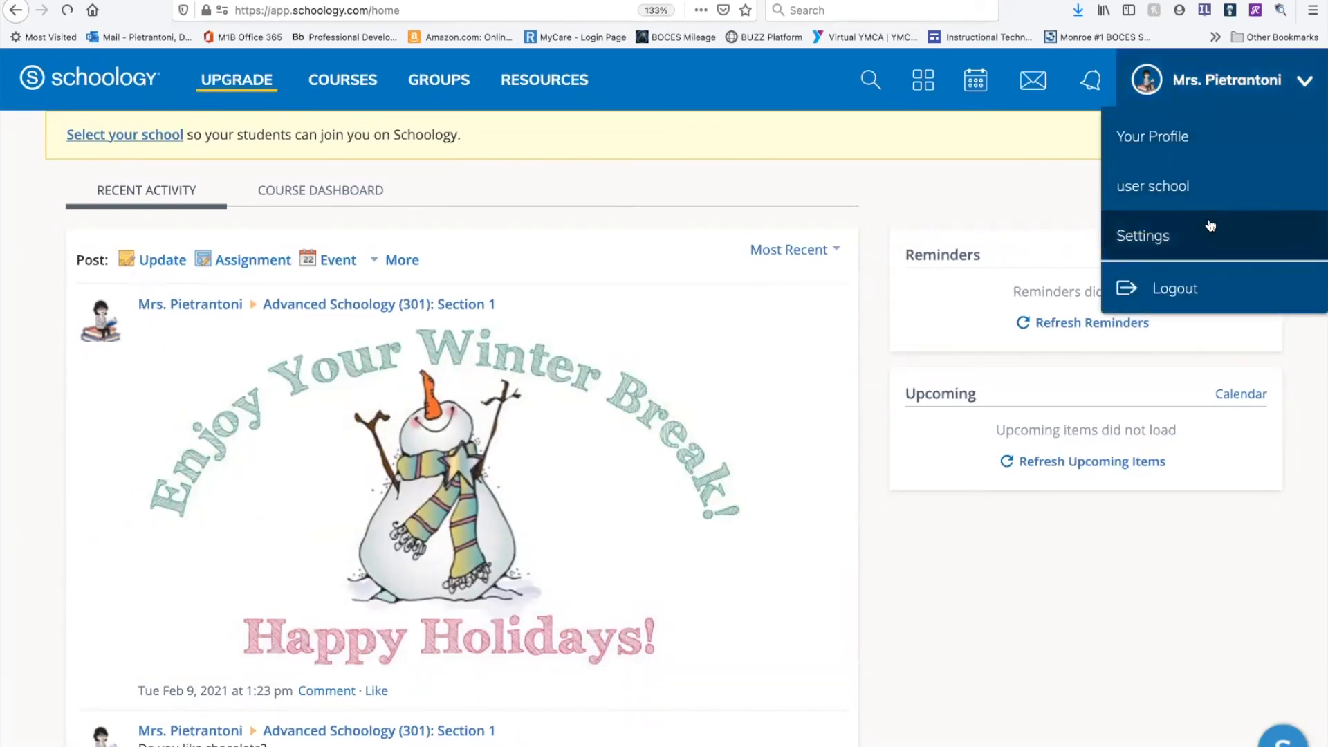
left_click(1210, 225)
scroll(604, 540, "down", 10)
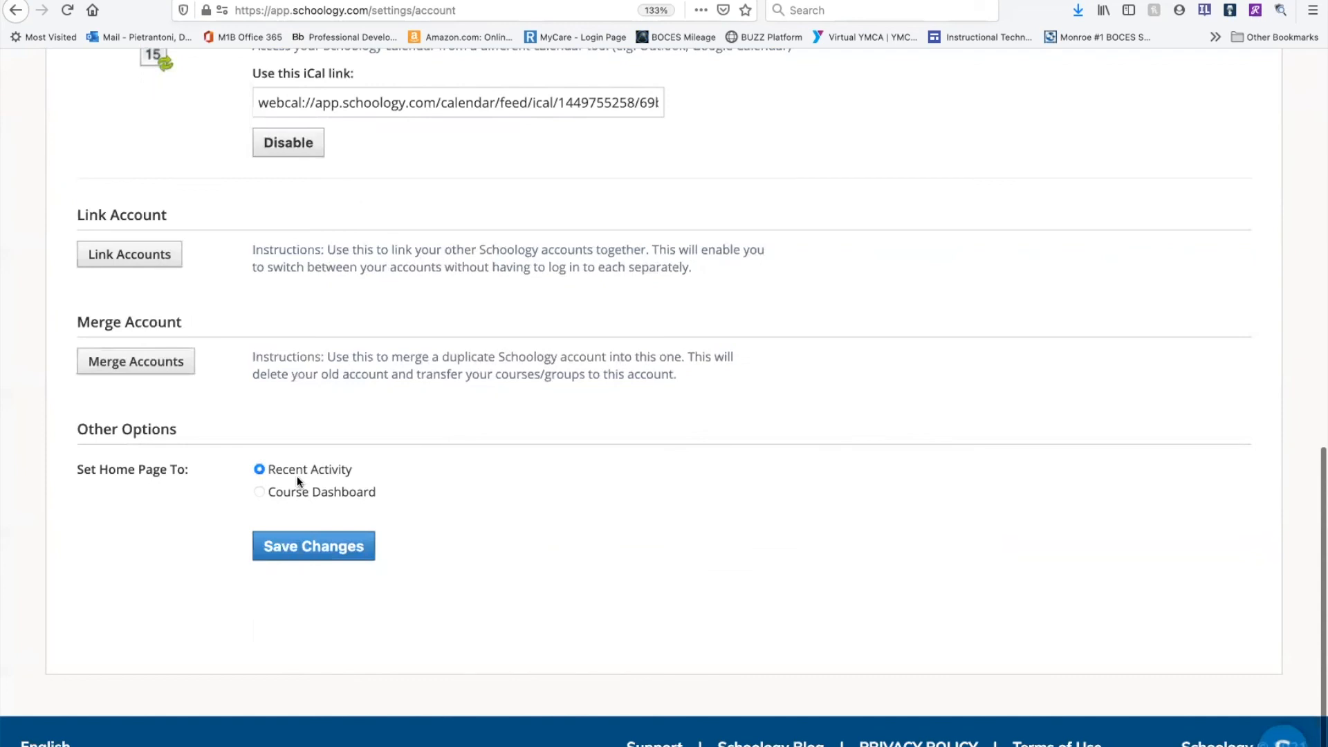
left_click(292, 546)
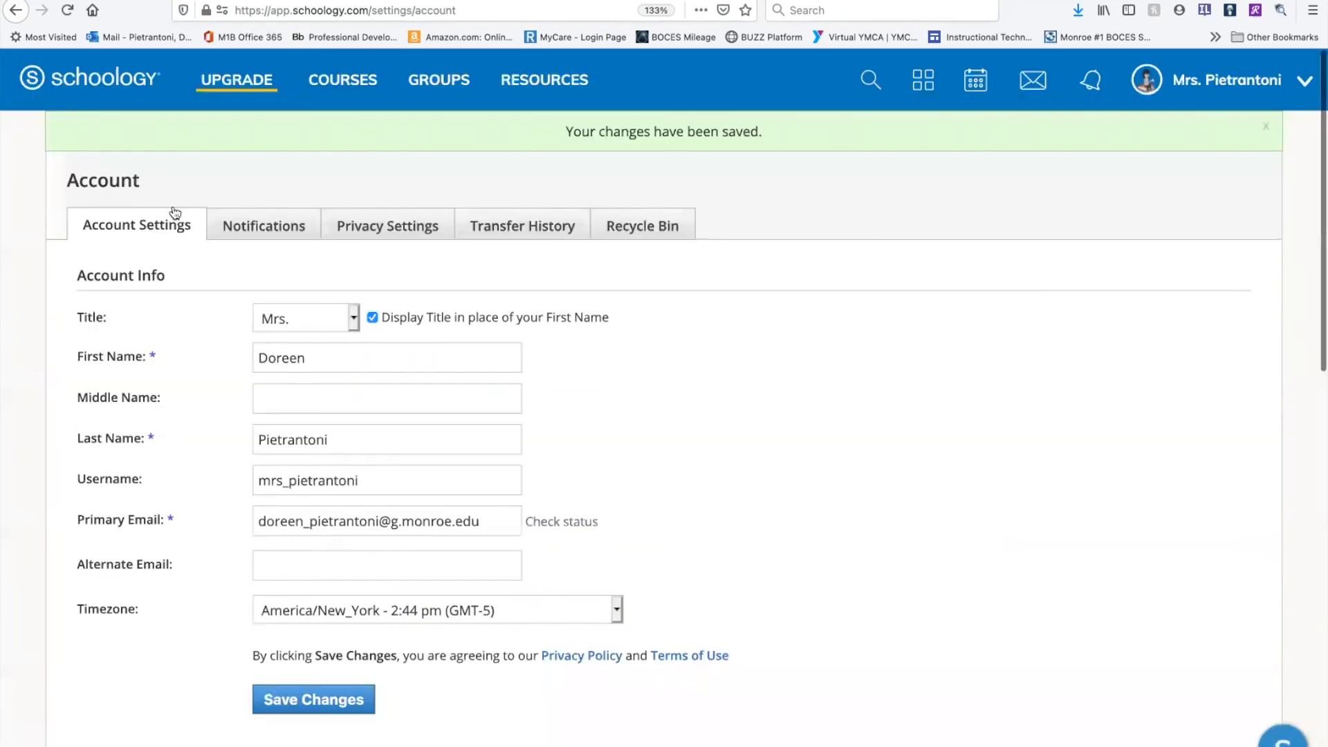
Return to the home page and compare the Recent Activity and Course Dashboard views, ending on Course Dashboard.
left_click(137, 93)
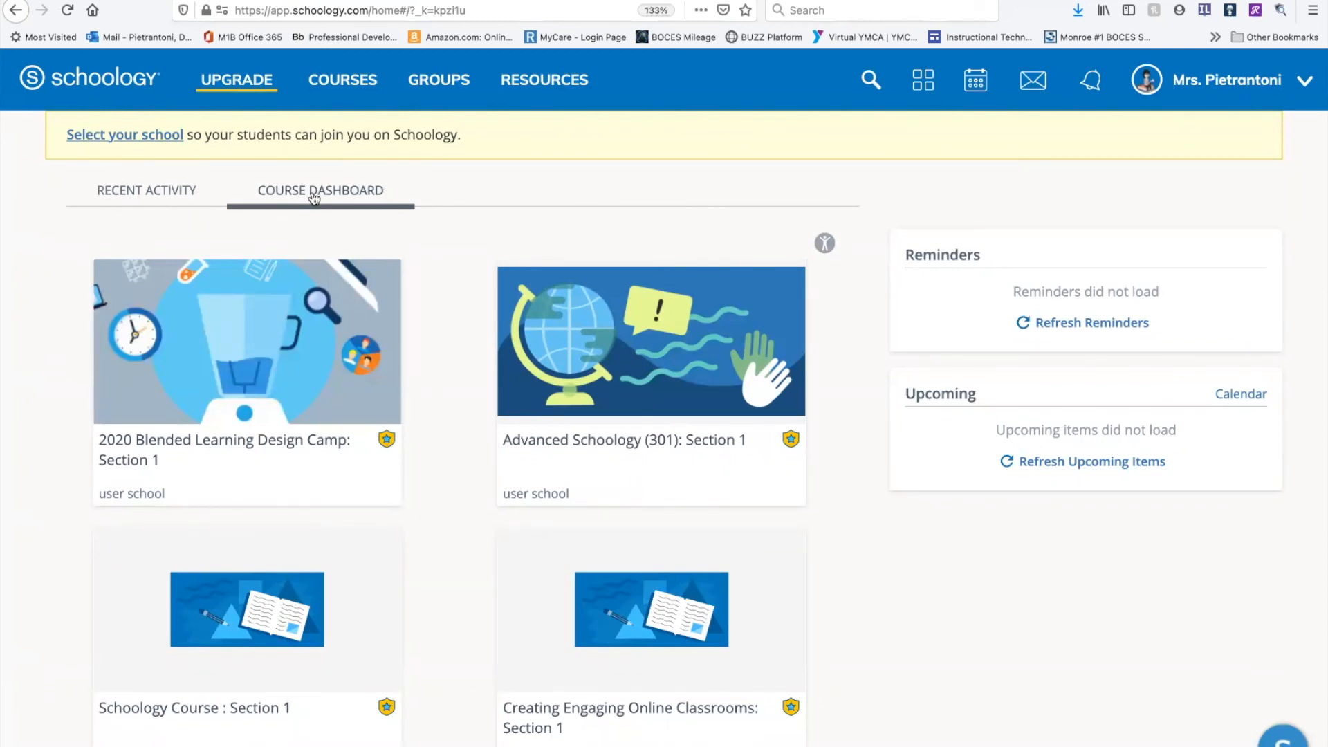
left_click(178, 196)
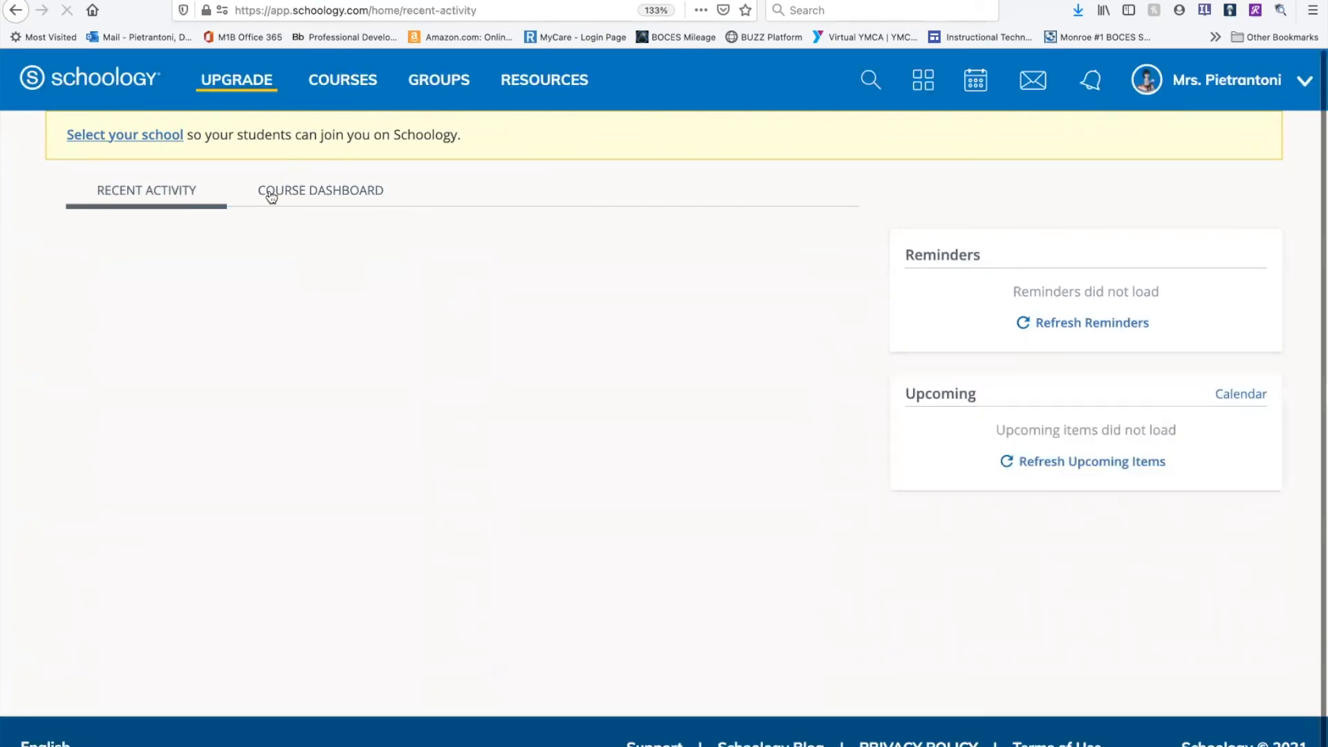
left_click(273, 196)
left_click(157, 198)
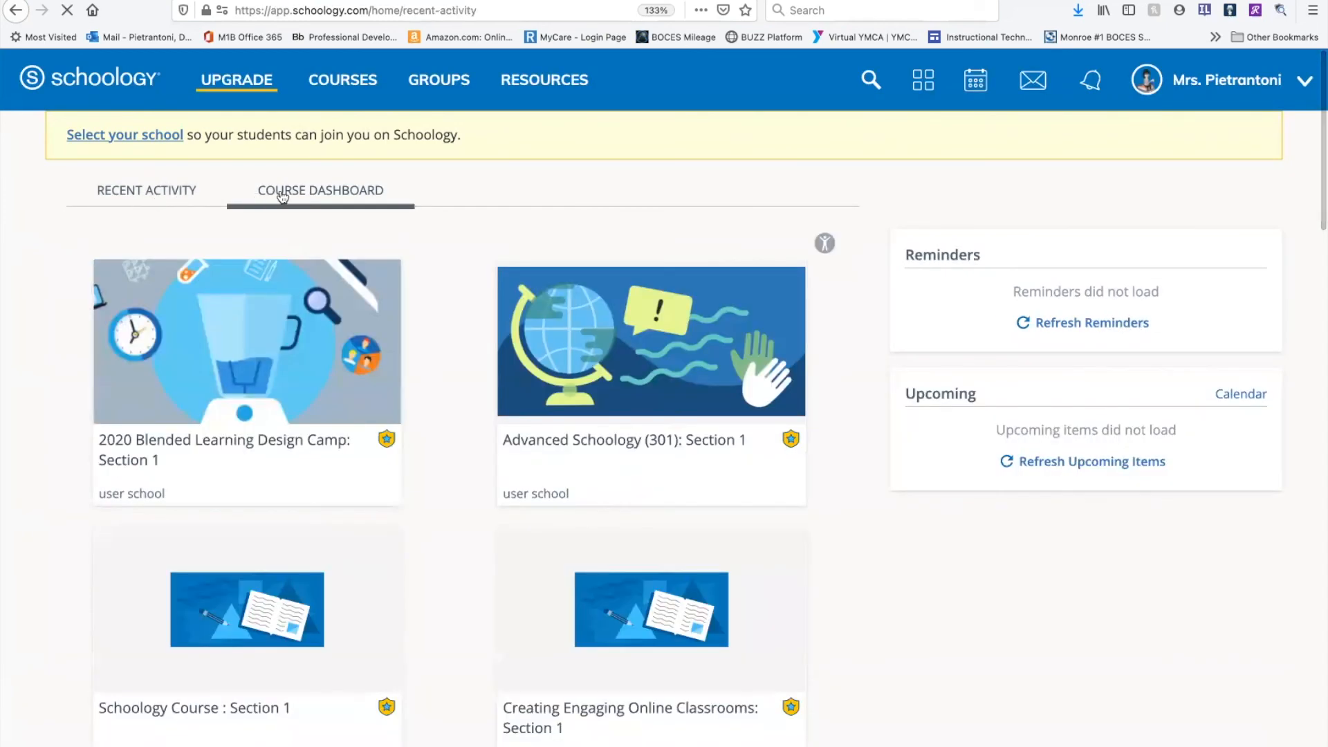
left_click(283, 196)
left_click(179, 196)
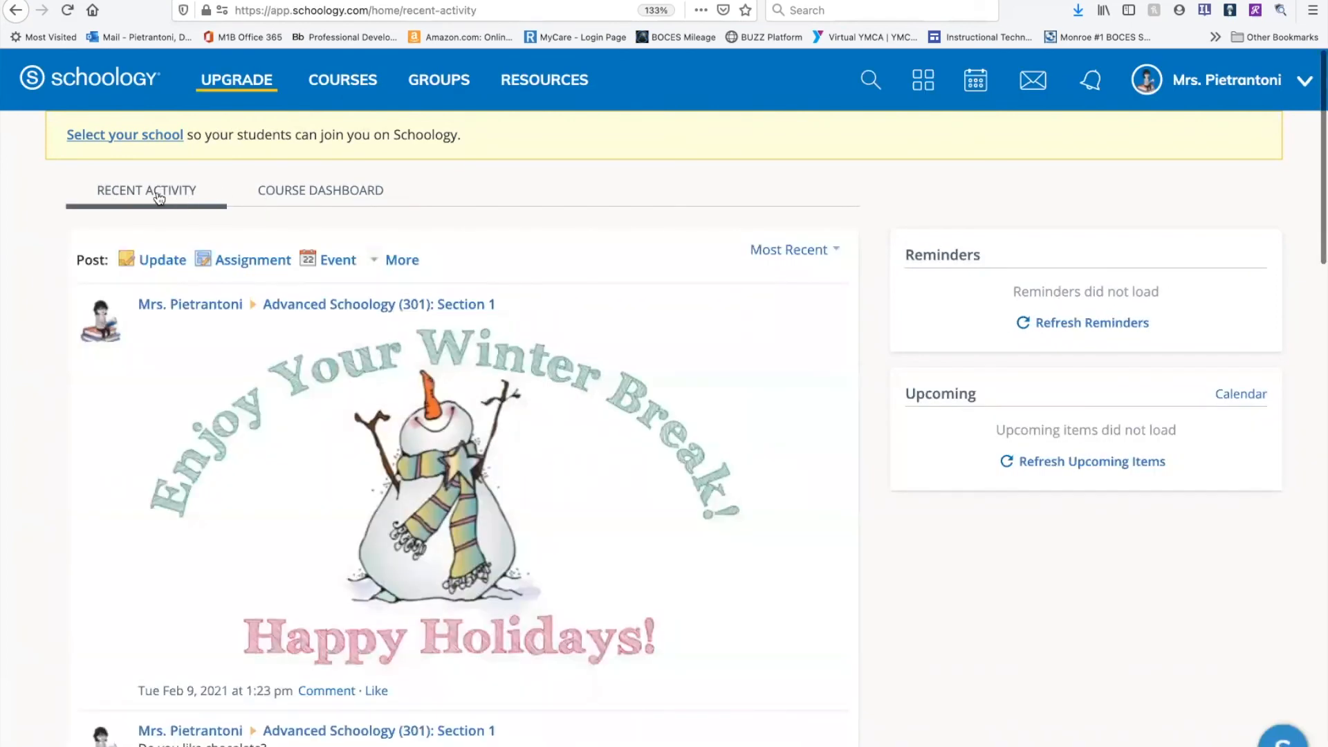
left_click(281, 200)
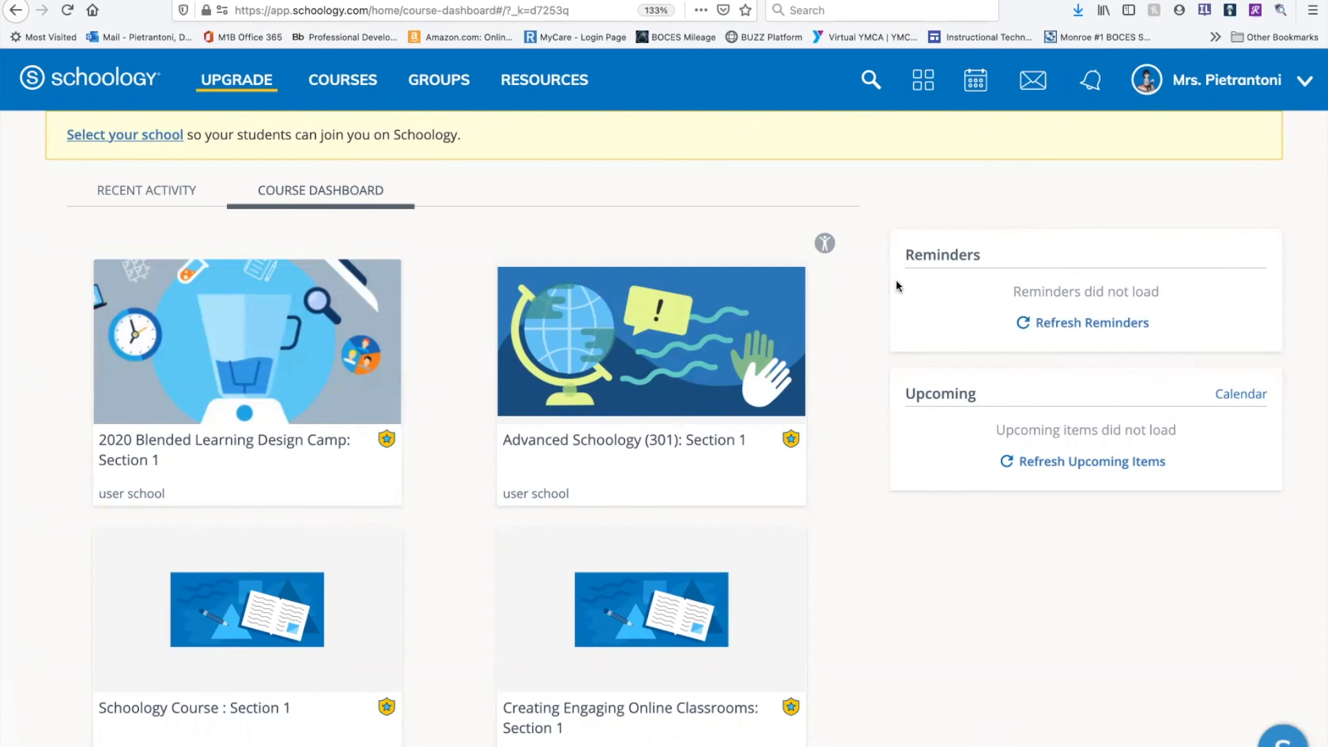
Refresh the reminders and the upcoming items beside the course dashboard.
left_click(1084, 326)
left_click(1058, 498)
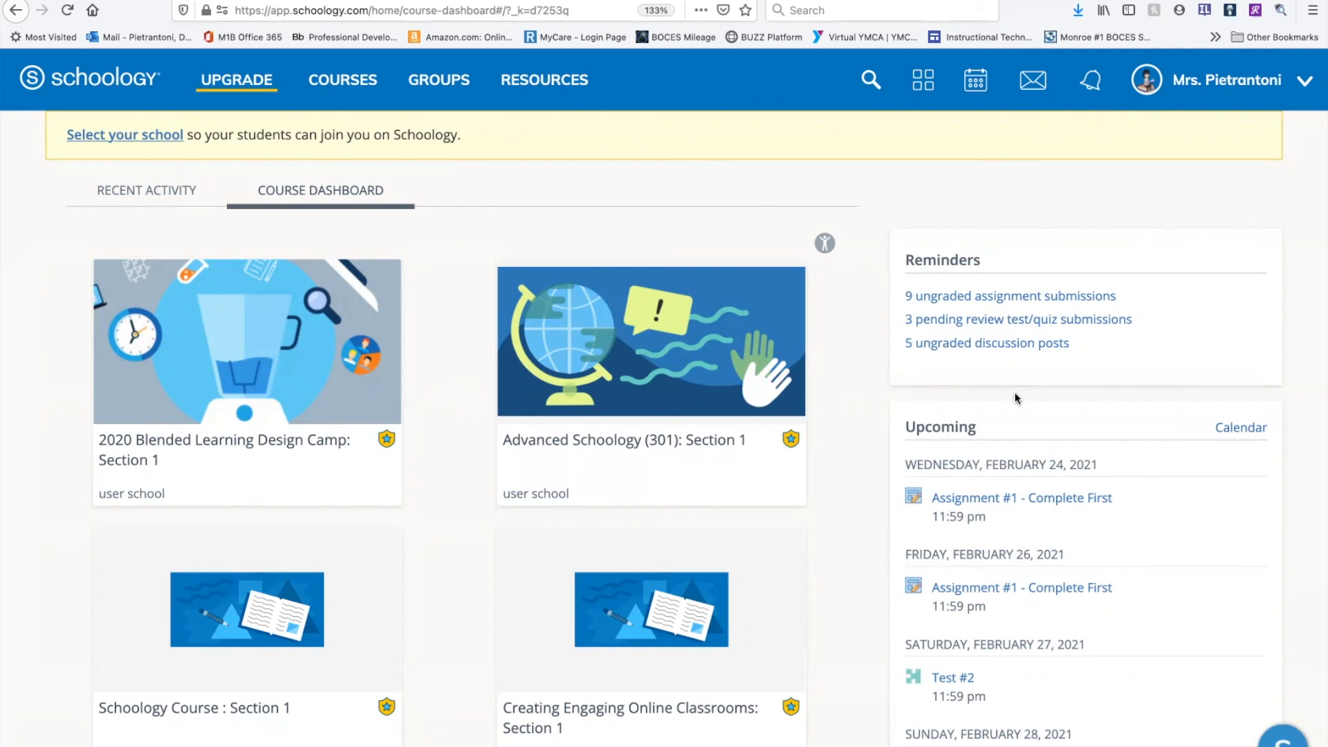
Open the account settings again from the home page.
left_click(1311, 87)
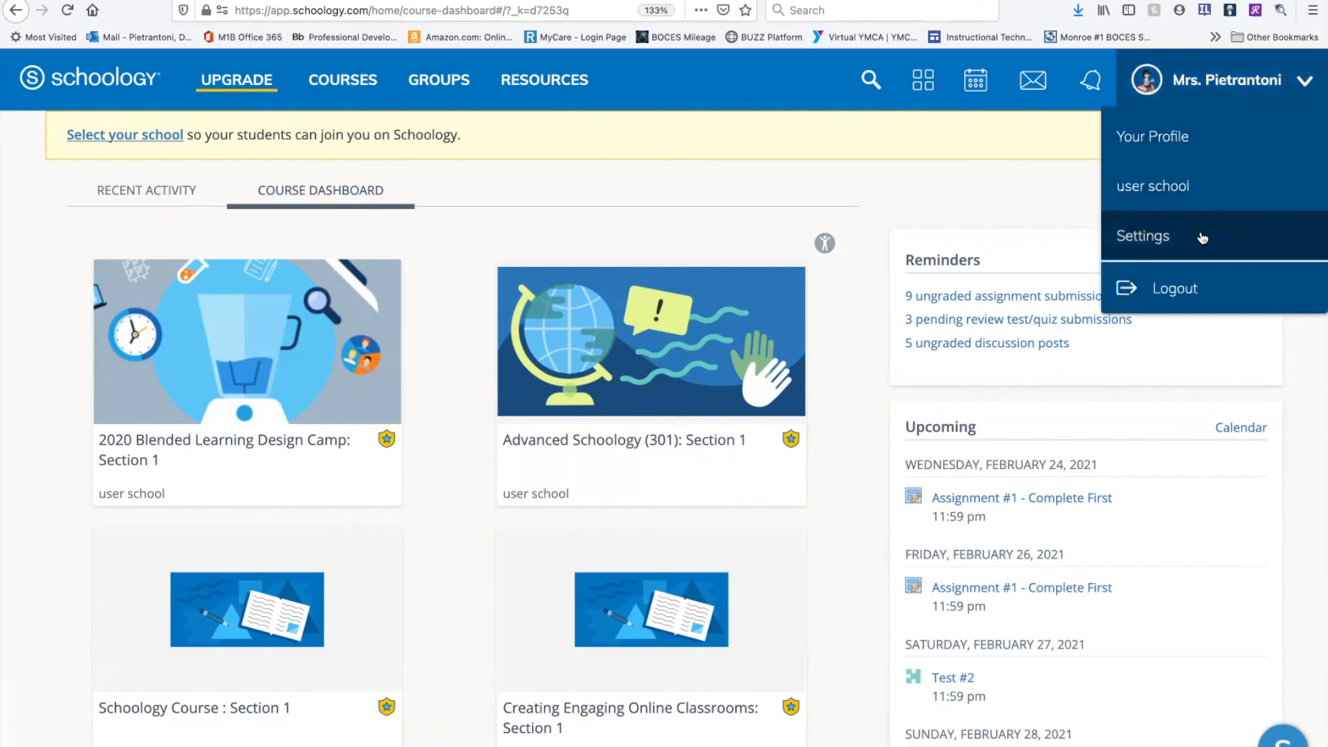